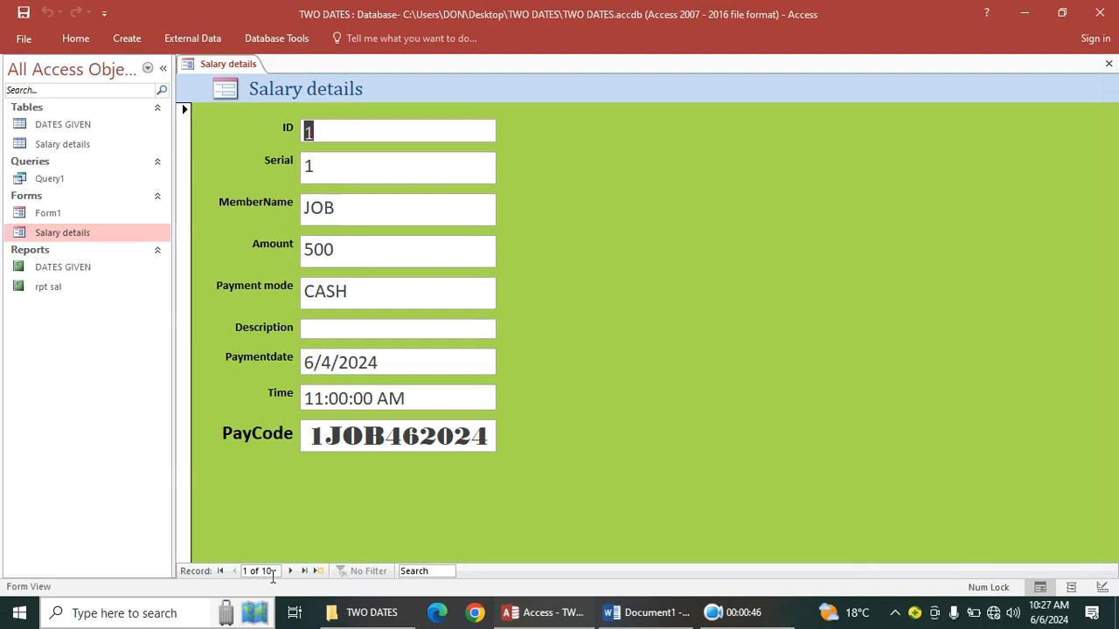
Browse through the records in the Salary details form to examine their PayCode values, and return to the first record.
{"action": "left_click", "coordinate": [292, 571]}
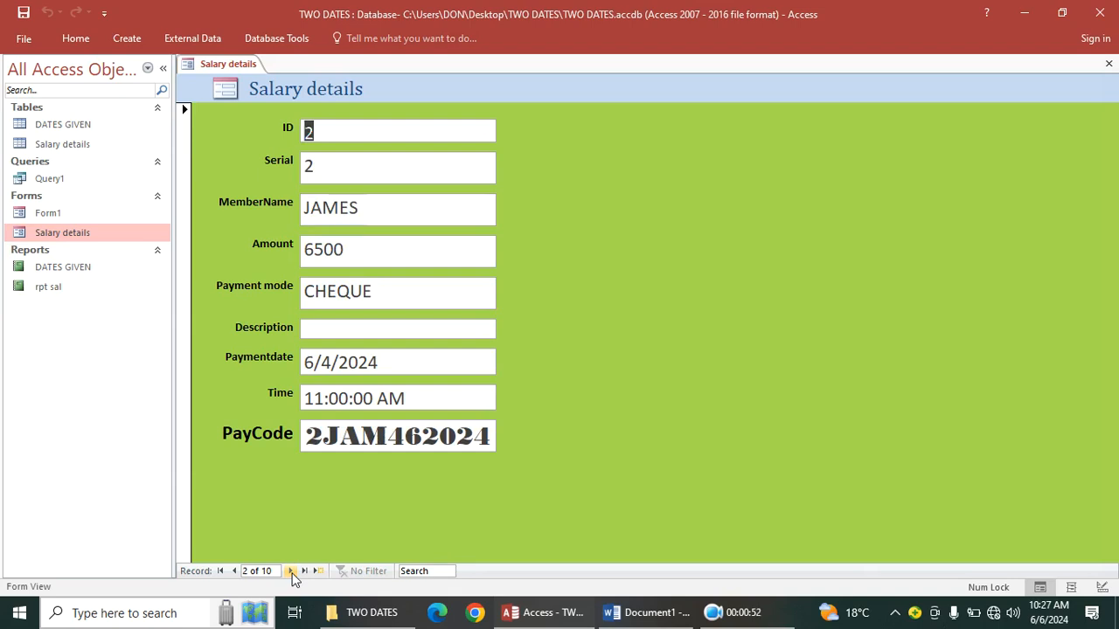
{"action": "left_click", "coordinate": [292, 571]}
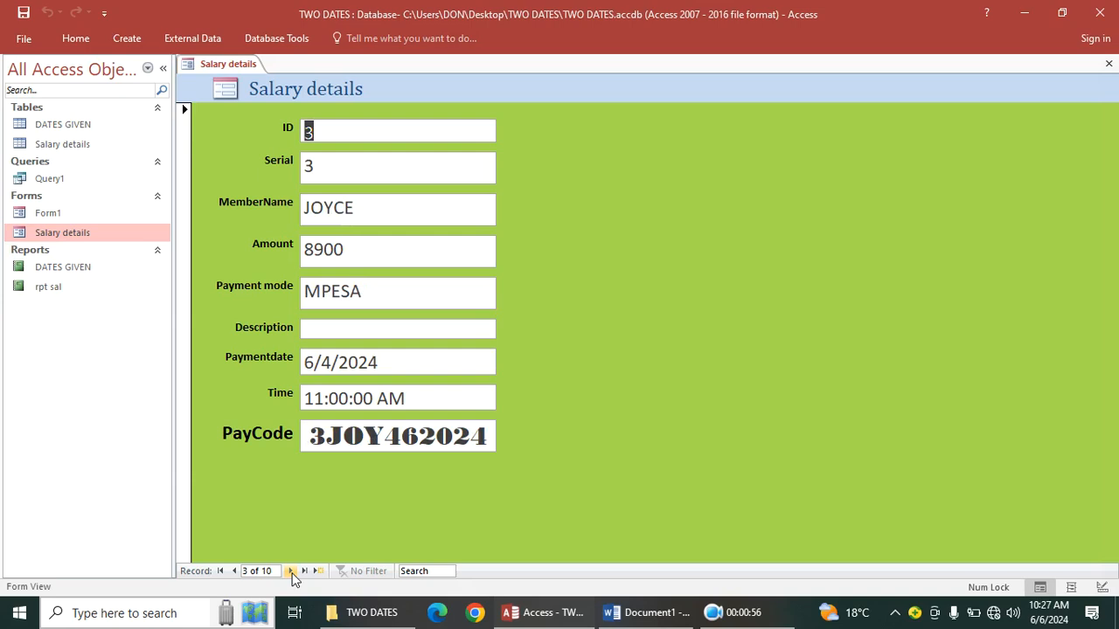
{"action": "left_click", "coordinate": [292, 571]}
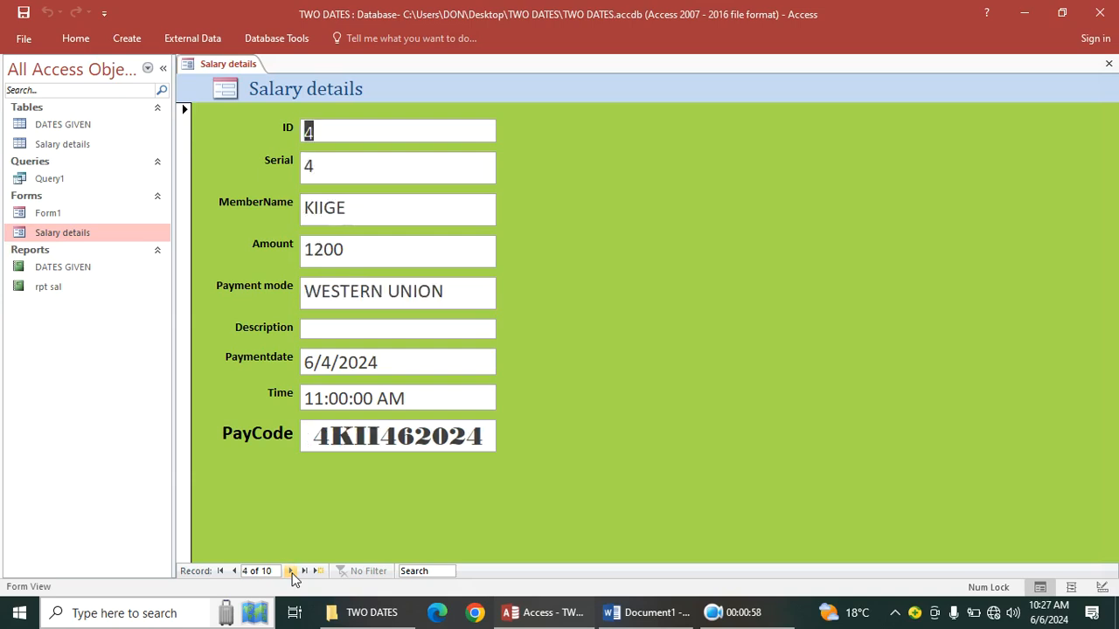
{"action": "left_click", "coordinate": [292, 571]}
{"action": "left_click", "coordinate": [292, 571]}
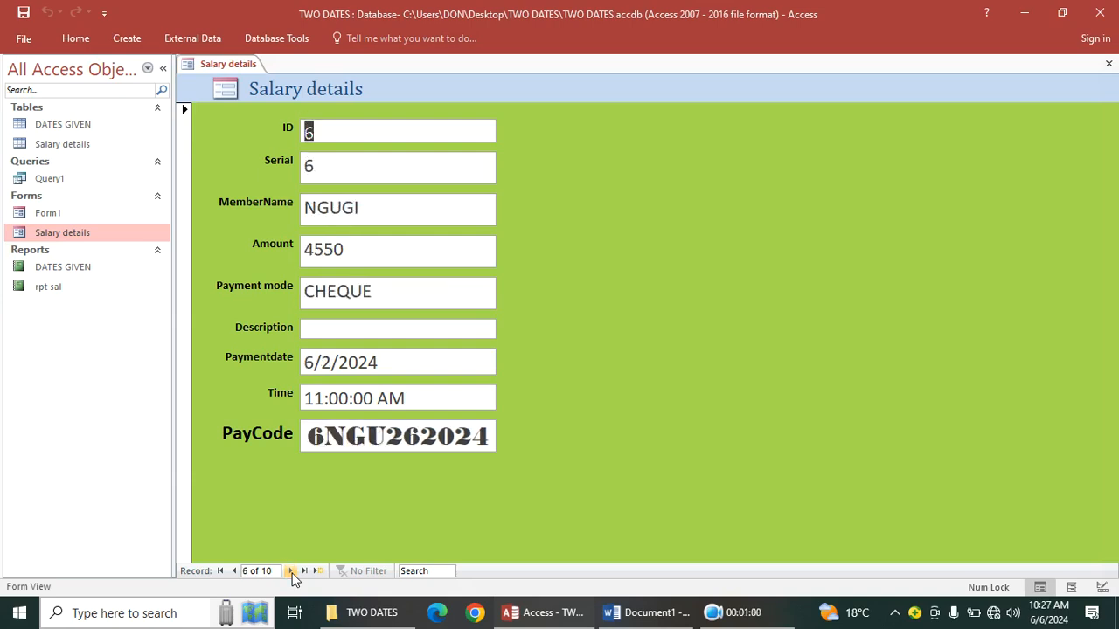
{"action": "left_click", "coordinate": [291, 570]}
{"action": "left_click", "coordinate": [292, 570]}
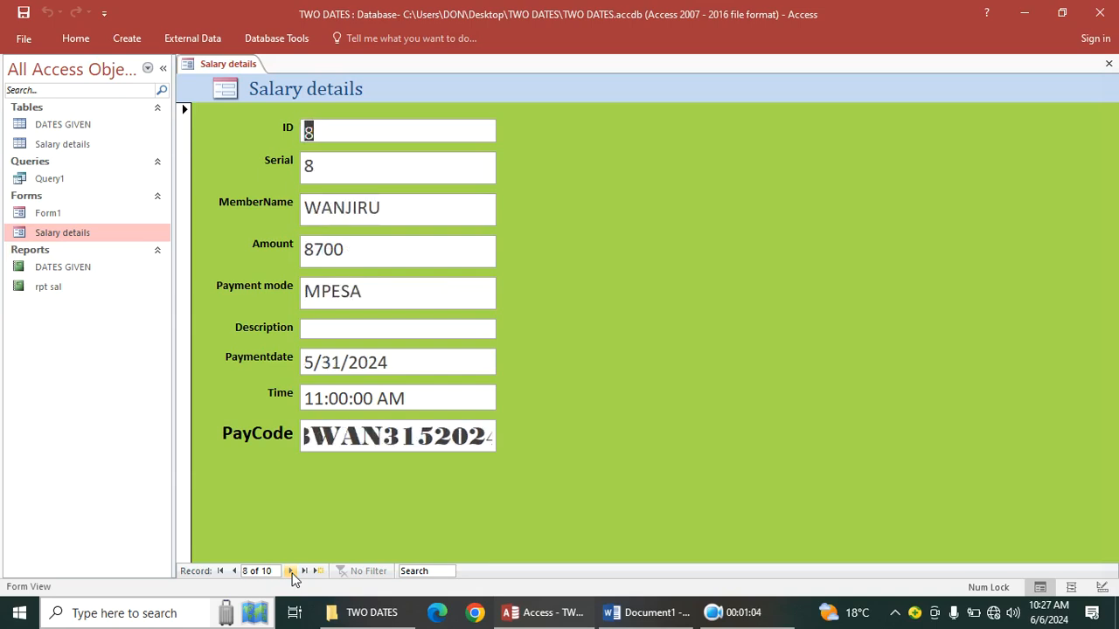
{"action": "left_click", "coordinate": [221, 571]}
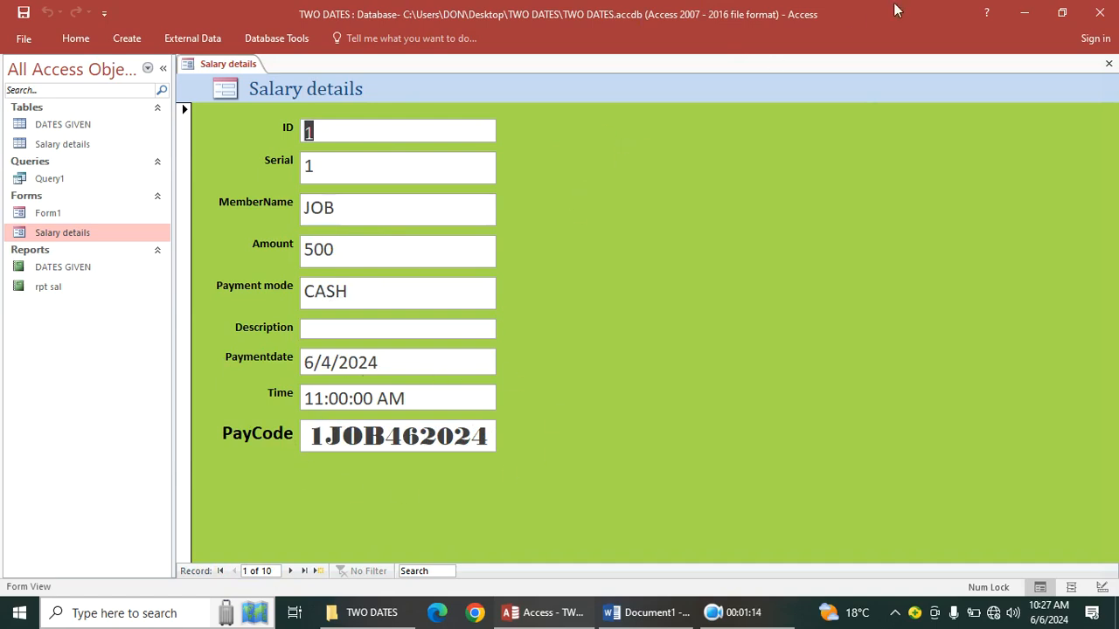
Open the Salary details form in Design View and delete the PayCode text box together with its label.
{"action": "right_click", "coordinate": [689, 162]}
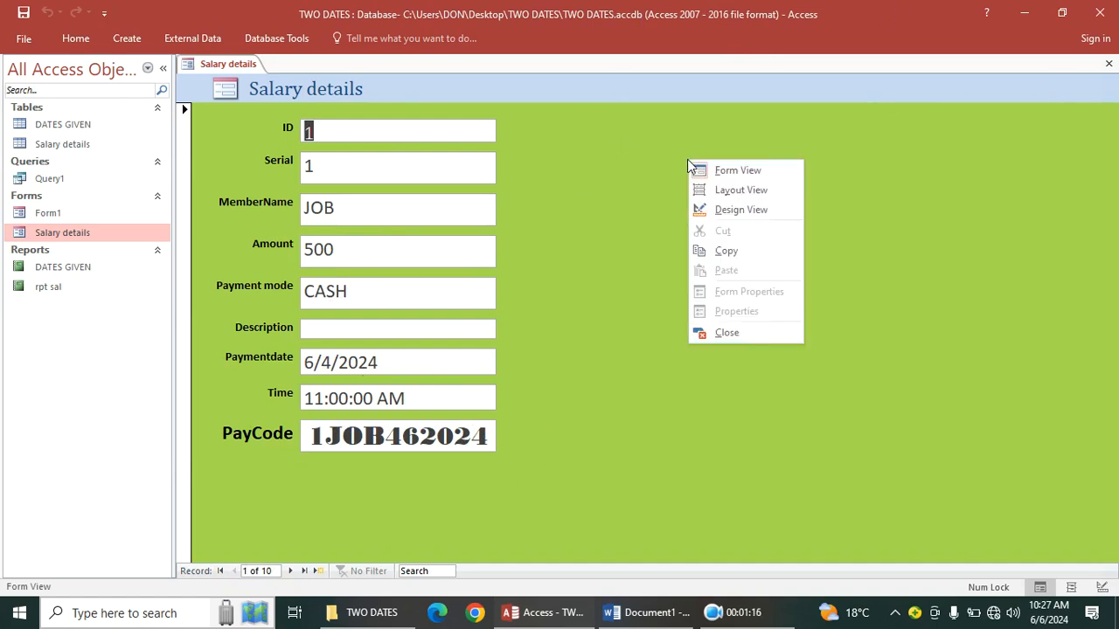
{"action": "left_click", "coordinate": [730, 211]}
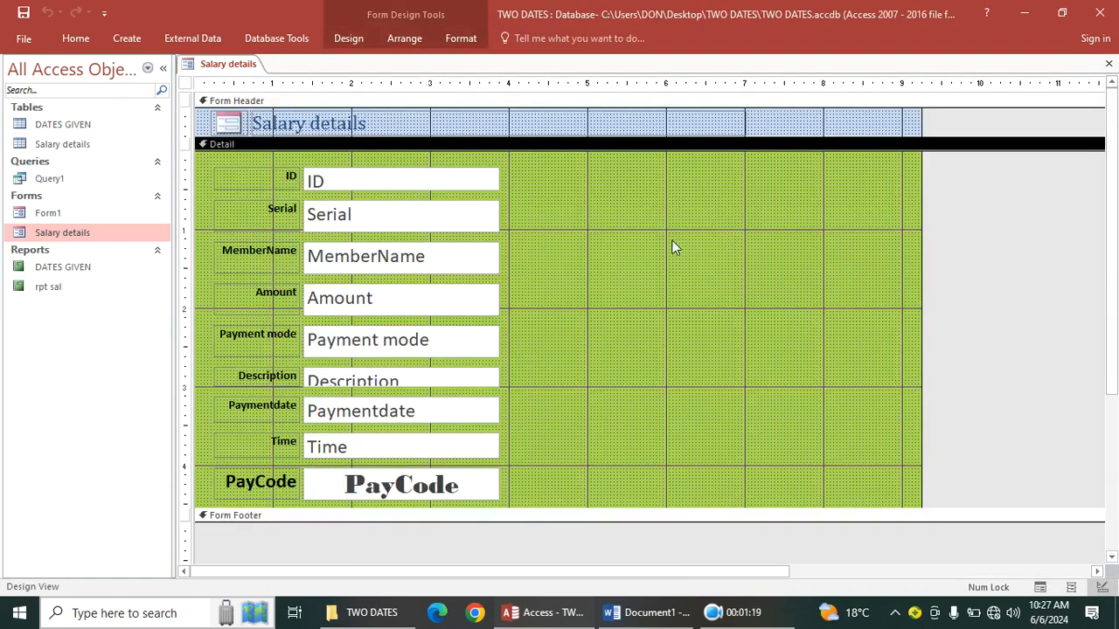
{"action": "left_click_drag", "start_coordinate": [539, 464], "coordinate": [299, 510]}
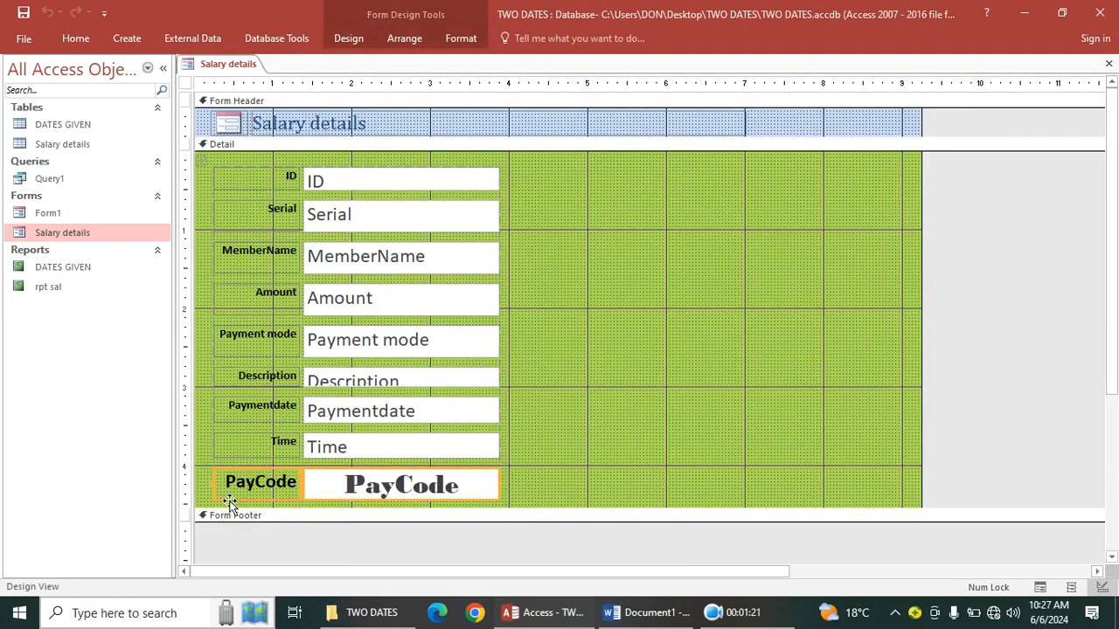
{"action": "key", "text": "Delete"}
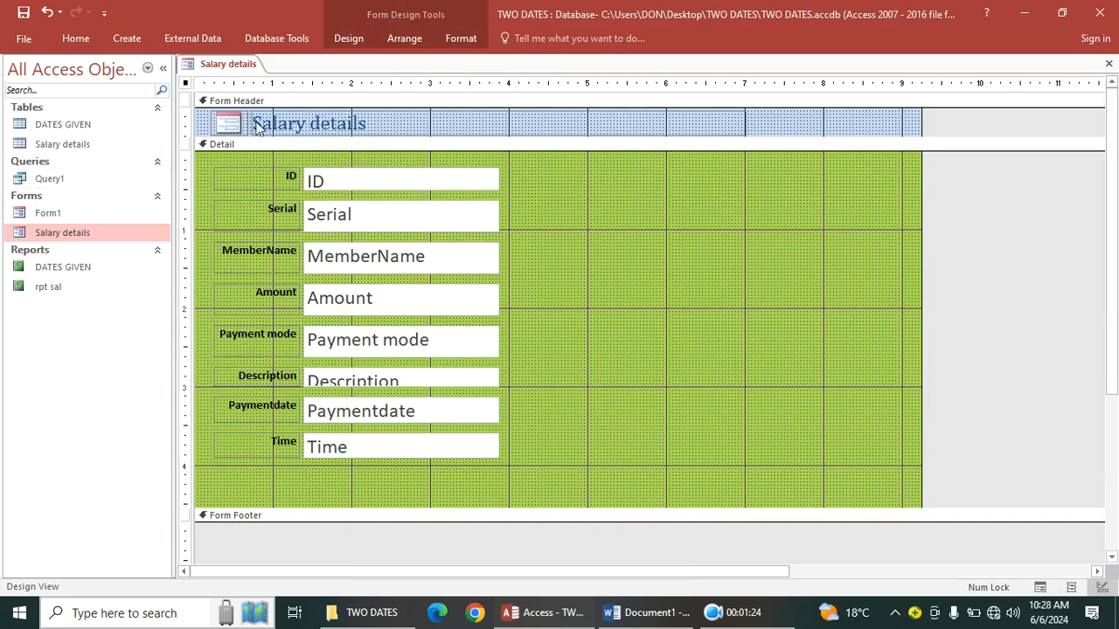
Save the modified Salary details form and close all open objects.
{"action": "right_click", "coordinate": [229, 68]}
{"action": "left_click", "coordinate": [263, 82]}
{"action": "right_click", "coordinate": [225, 70]}
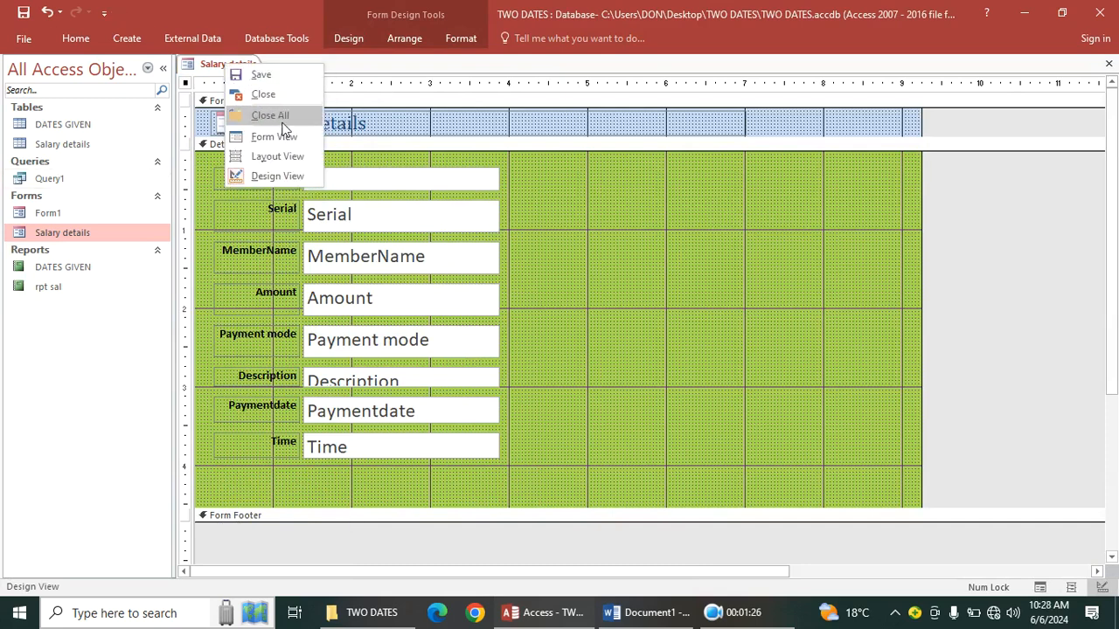
{"action": "left_click", "coordinate": [282, 114]}
Open the Salary details table in Design View and permanently delete its PayCode field.
{"action": "right_click", "coordinate": [65, 151]}
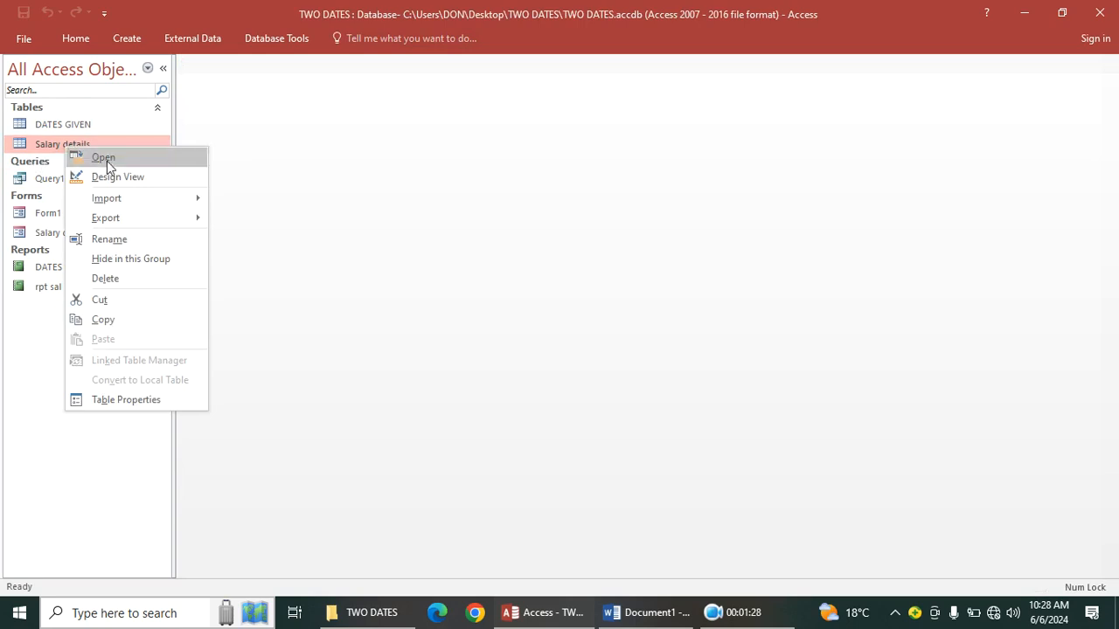
{"action": "left_click", "coordinate": [116, 175]}
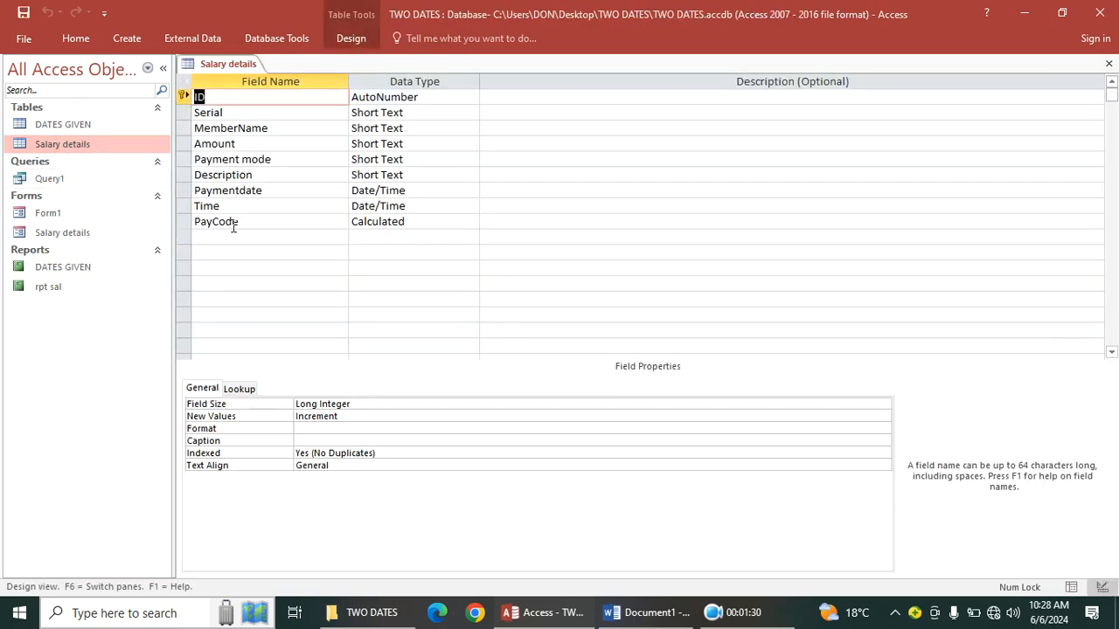
{"action": "left_click", "coordinate": [184, 222]}
{"action": "right_click", "coordinate": [184, 224]}
{"action": "left_click", "coordinate": [241, 334]}
{"action": "left_click", "coordinate": [517, 354]}
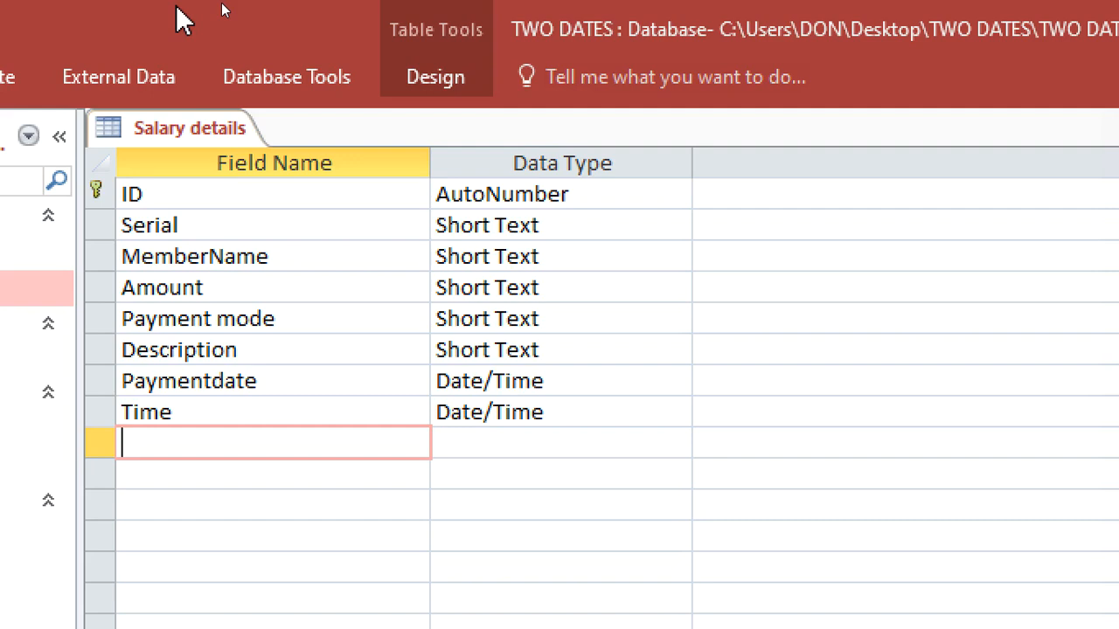
Add a field named SpecialCode below the Time field and set its data type to Calculated.
{"action": "type", "text": "P"}
{"action": "key", "text": "BackSpace"}
{"action": "type", "text": "SpecialCode"}
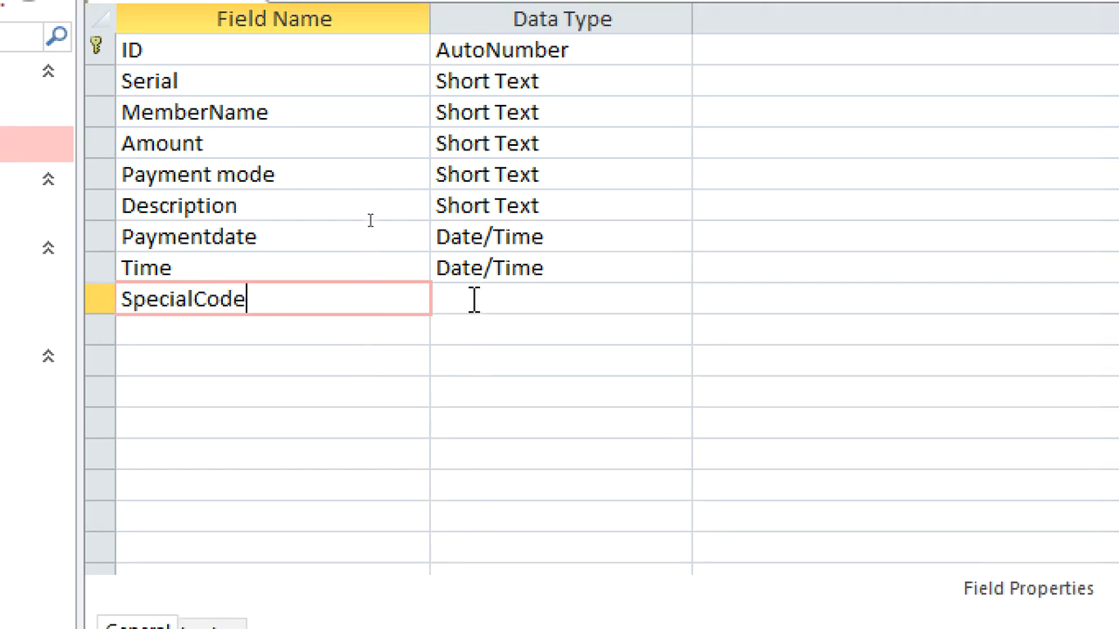
{"action": "left_click", "coordinate": [472, 299]}
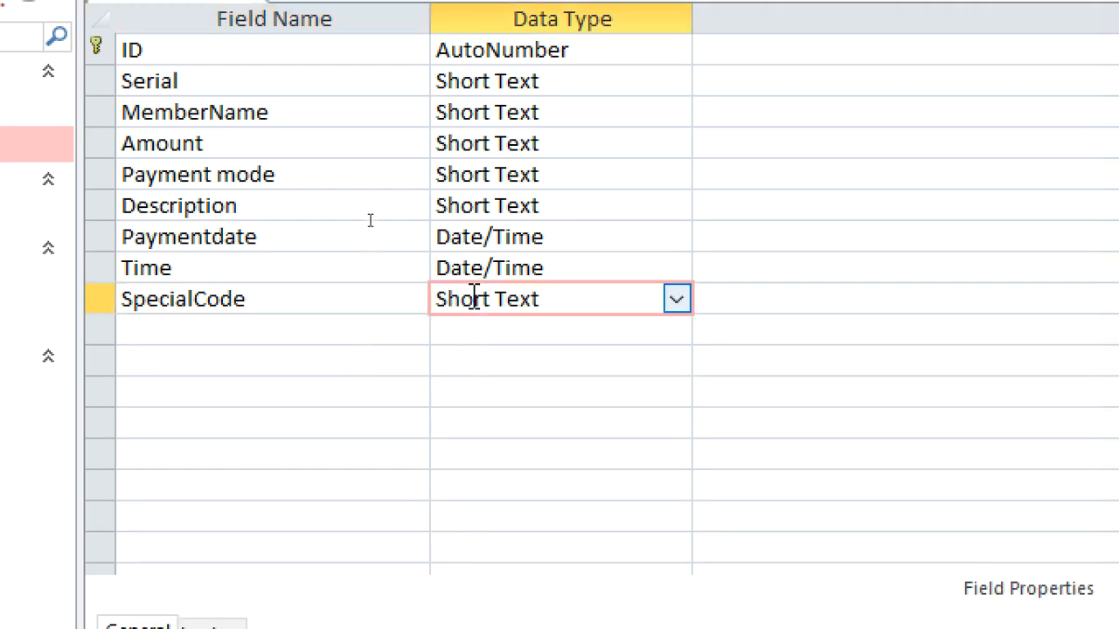
{"action": "left_click", "coordinate": [677, 301]}
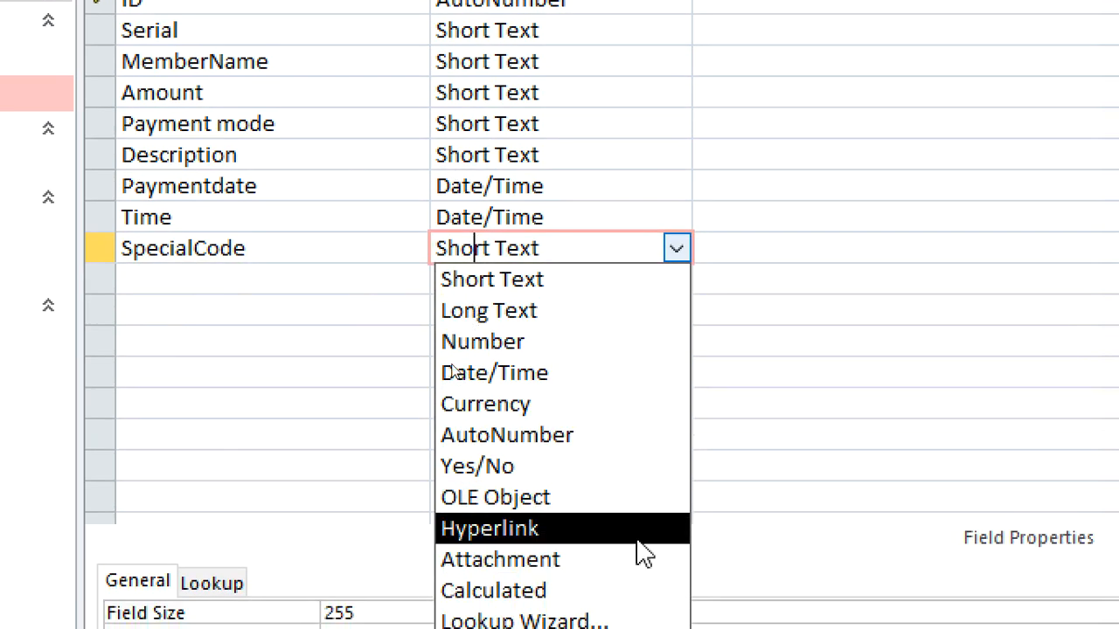
{"action": "left_click", "coordinate": [631, 525]}
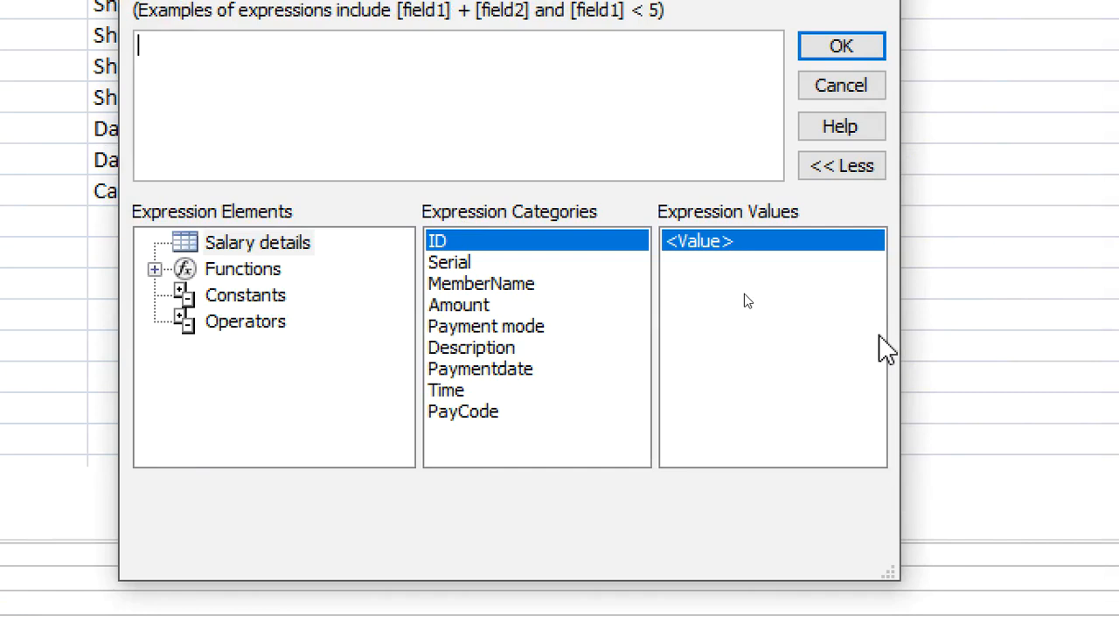
Begin the SpecialCode expression with the record ID joined to the first two letters of the member name: [ID] & Left([MemberName],2).
{"action": "type", "text": "[id"}
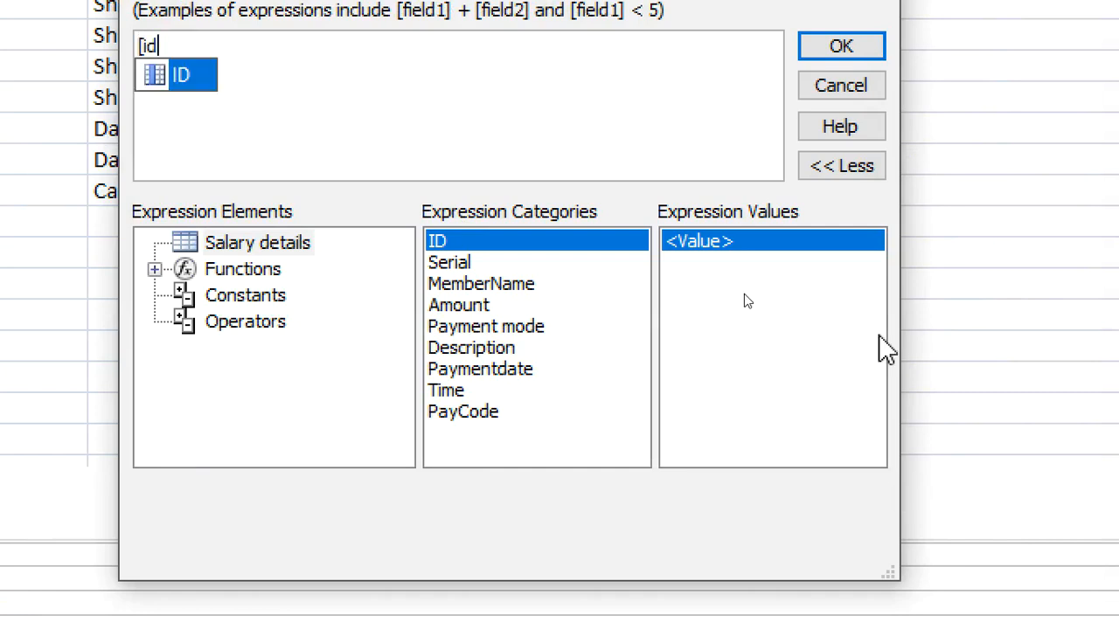
{"action": "key", "text": "Return"}
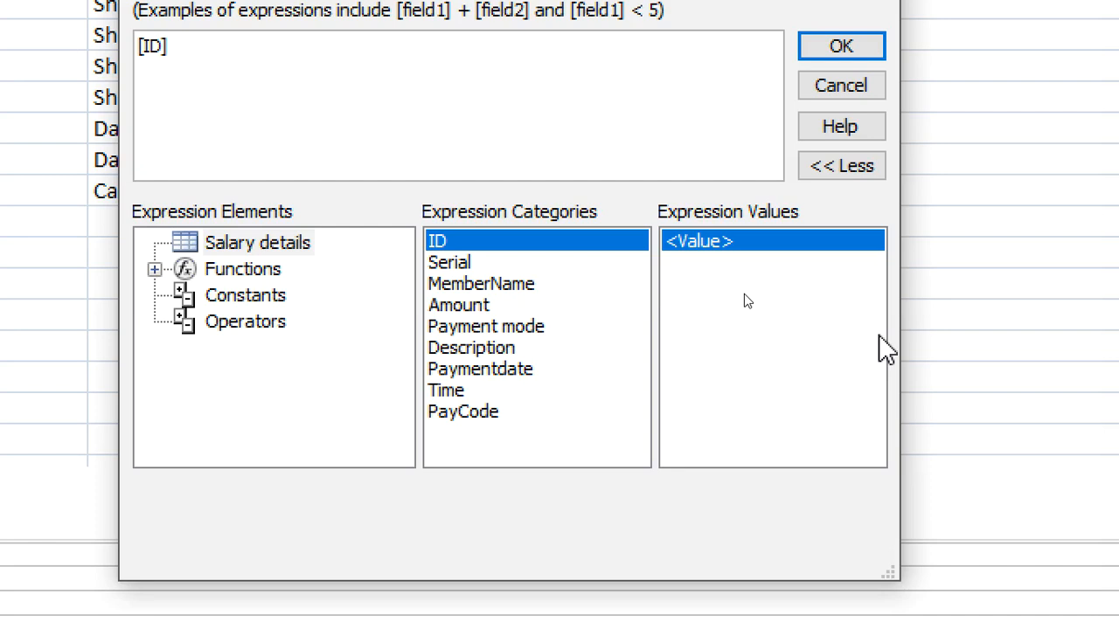
{"action": "type", "text": "&Le"}
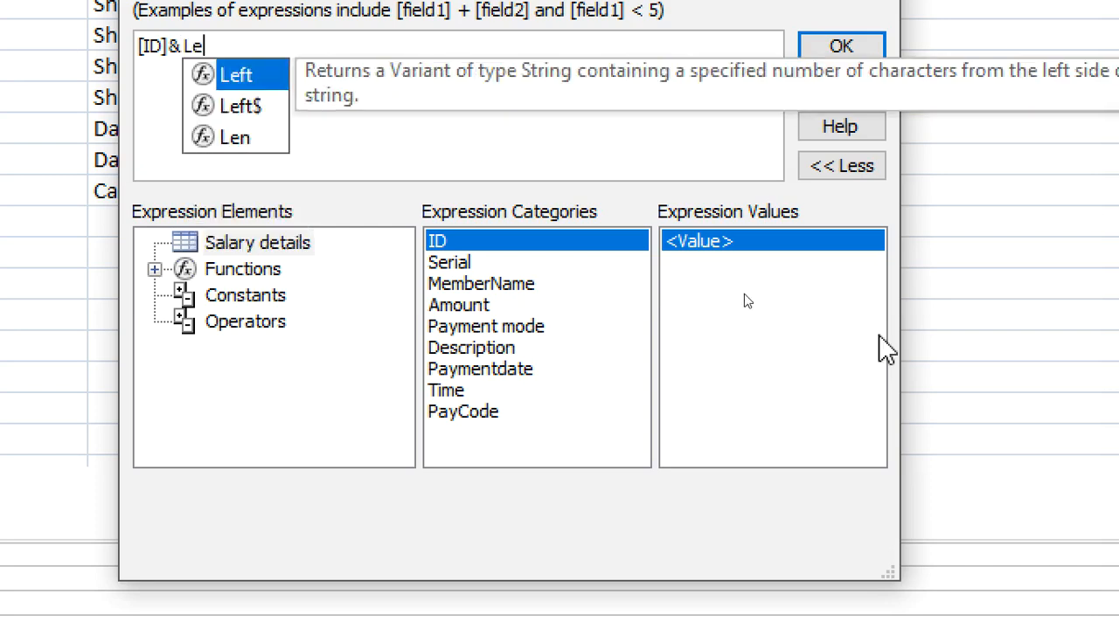
{"action": "type", "text": "ft("}
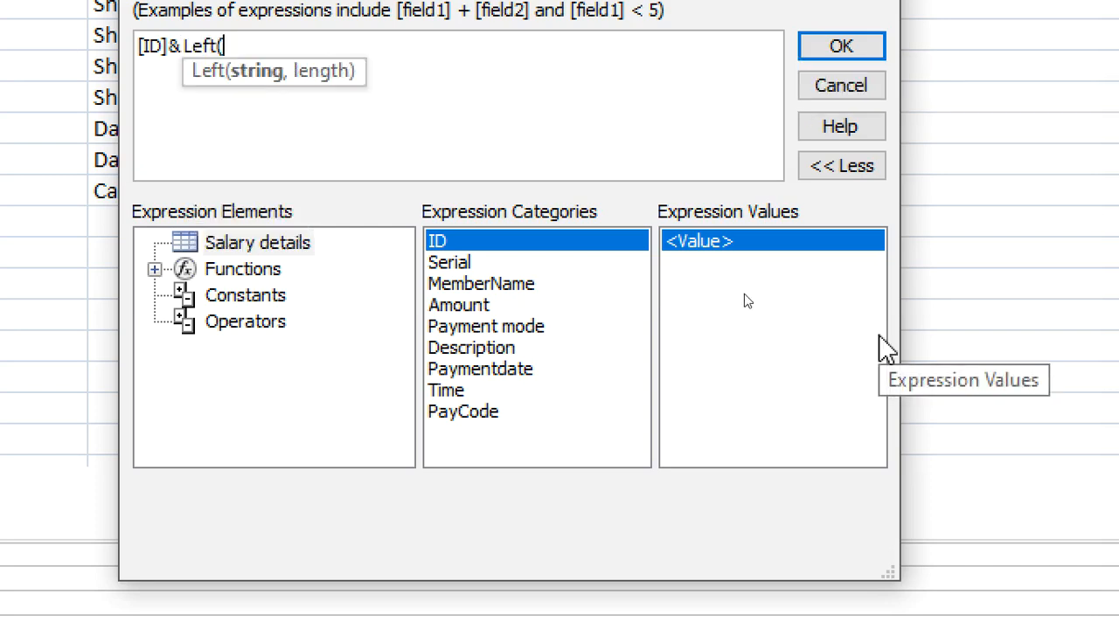
{"action": "type", "text": "[M"}
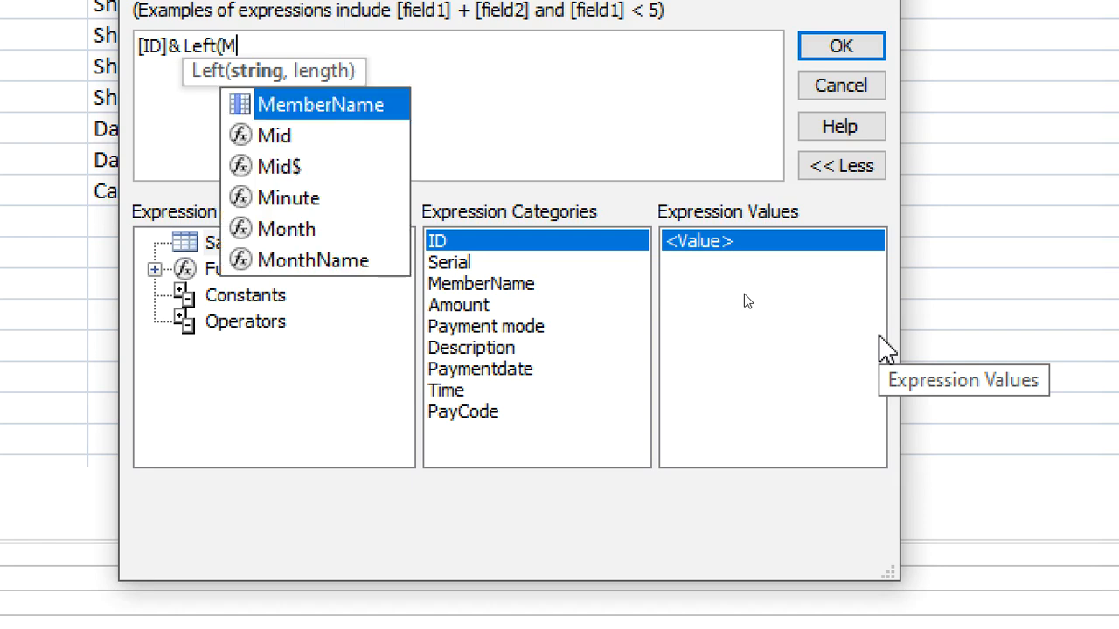
{"action": "key", "text": "Tab"}
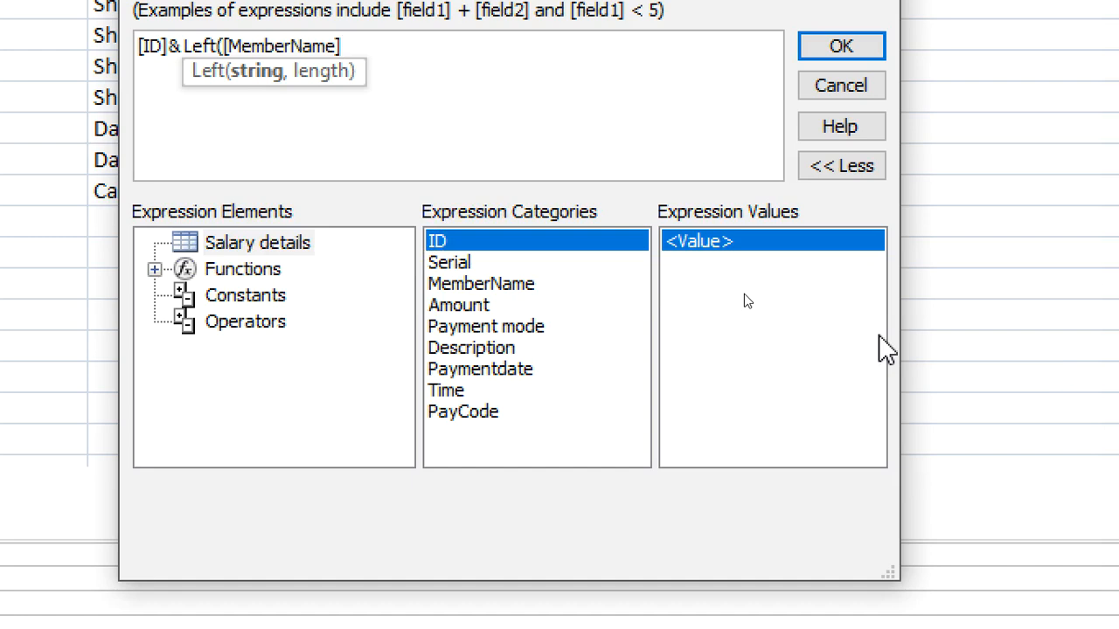
{"action": "type", "text": ","}
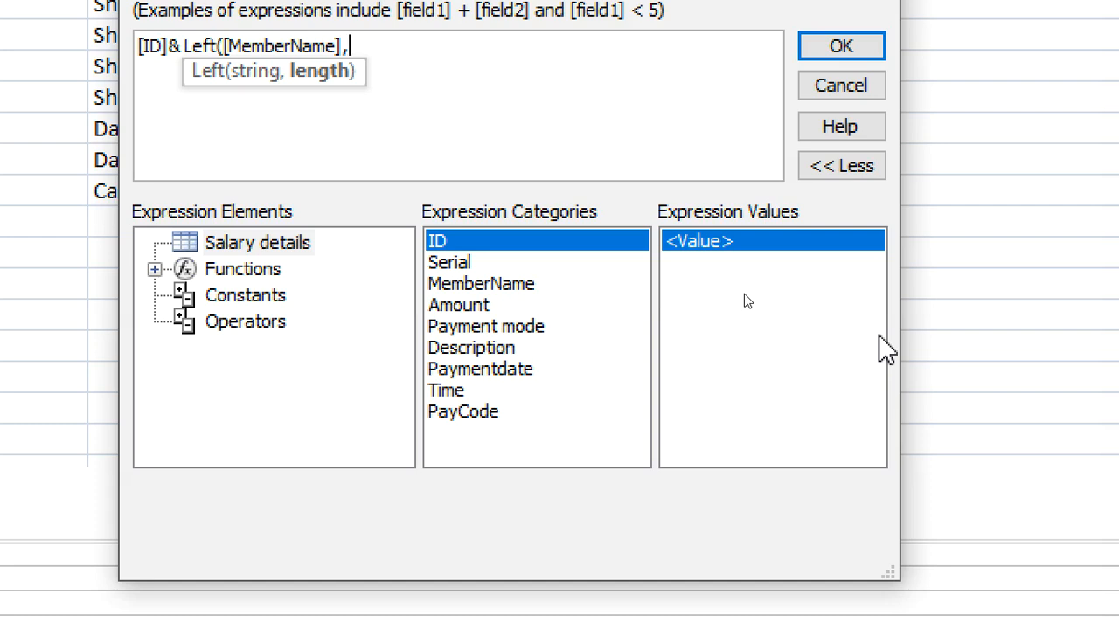
{"action": "type", "text": "2)"}
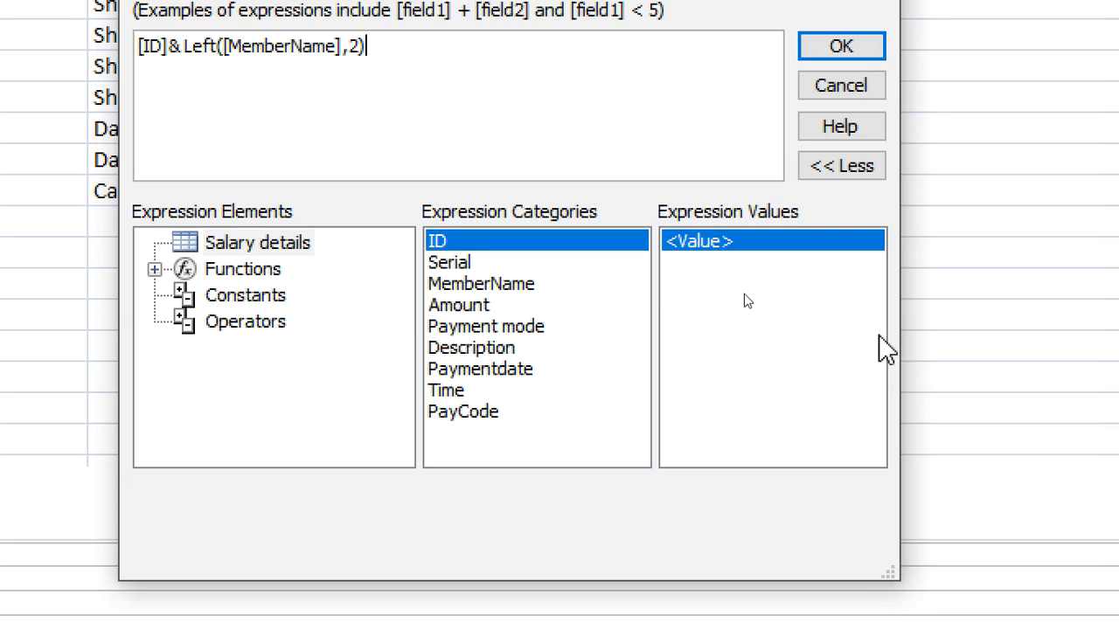
Extend the SpecialCode expression with the day of payment, & Day([Paymentdate]), followed by another & operator.
{"action": "type", "text": " & Da"}
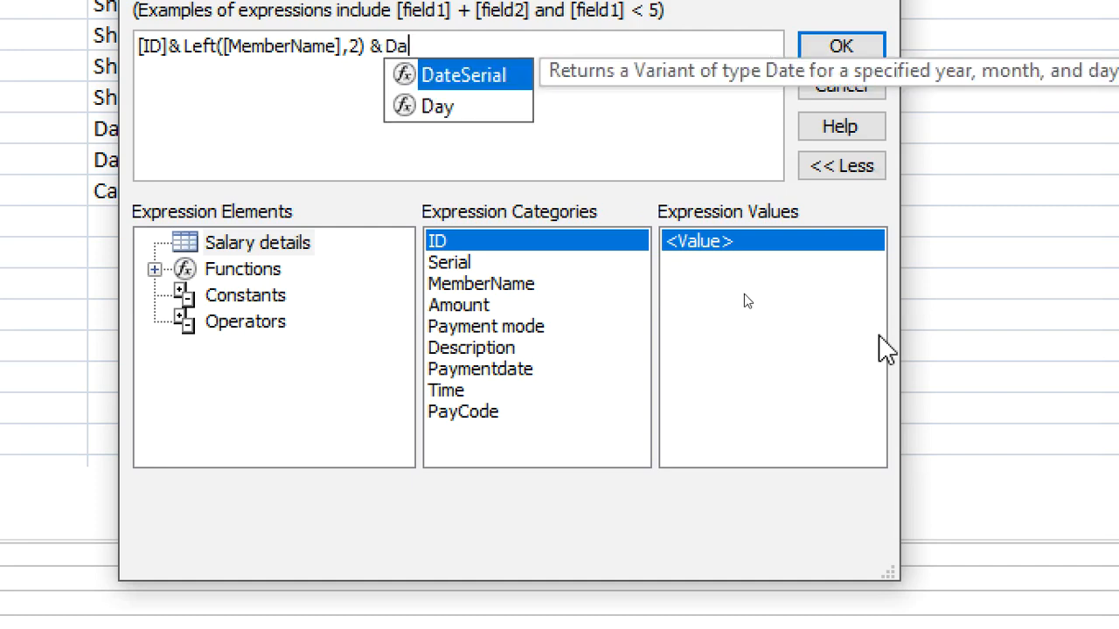
{"action": "key", "text": "Down"}
{"action": "type", "text": "y("}
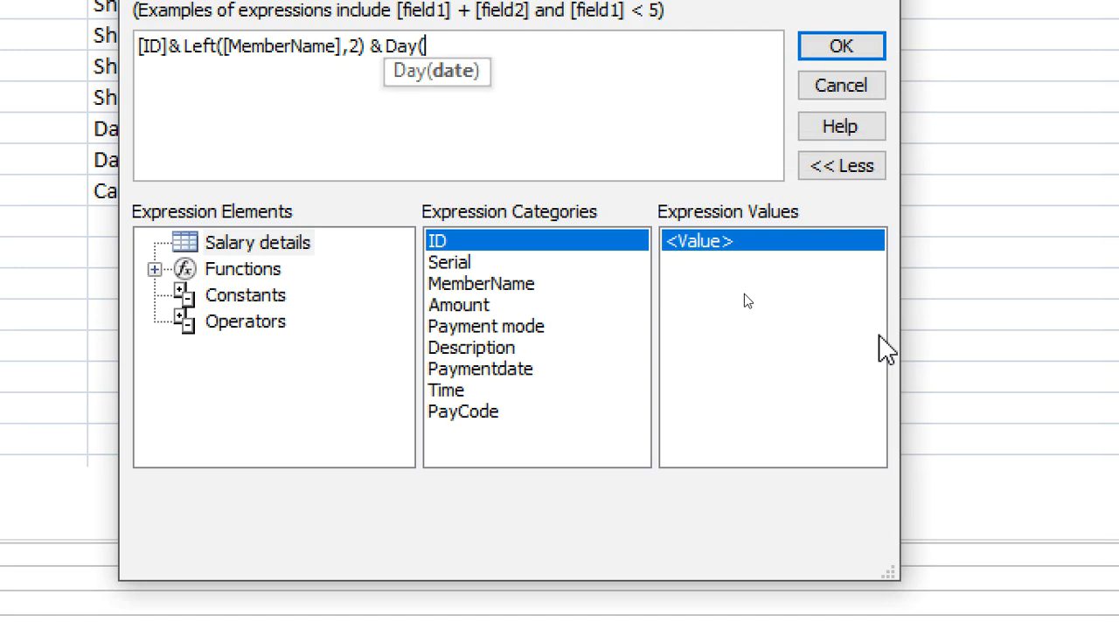
{"action": "type", "text": "Pa"}
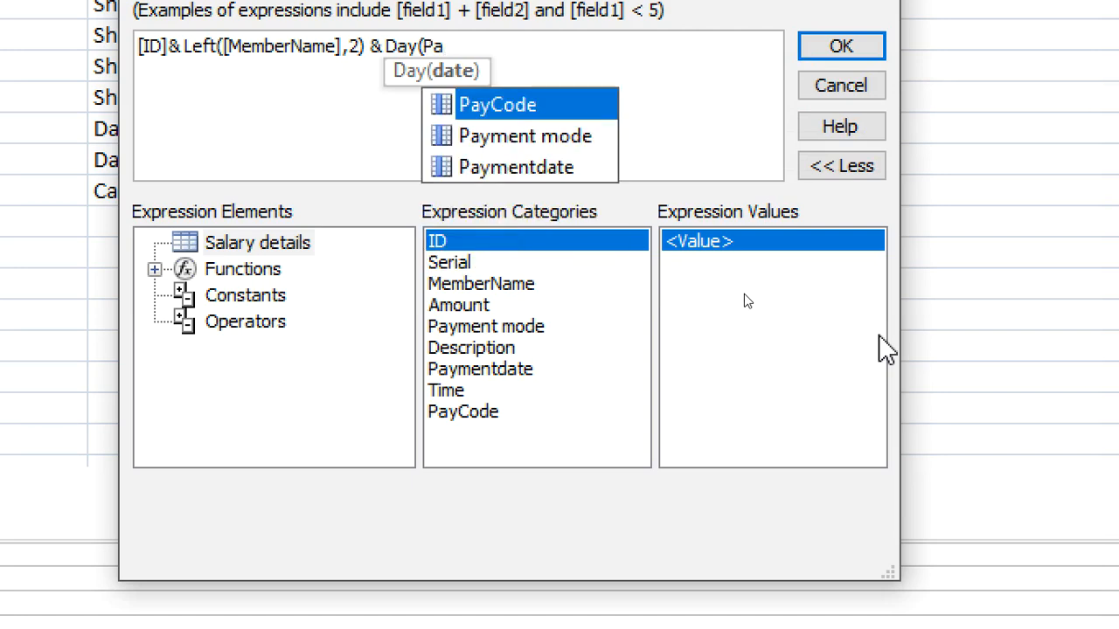
{"action": "key", "text": "Down"}
{"action": "key", "text": "Down"}
{"action": "key", "text": "Return"}
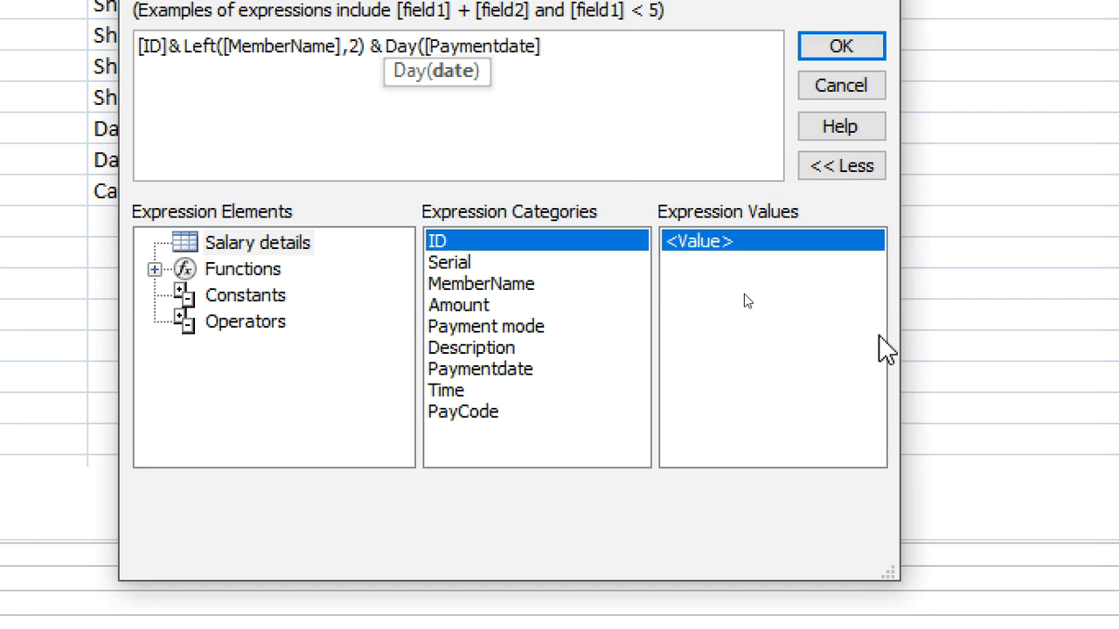
{"action": "type", "text": ") &"}
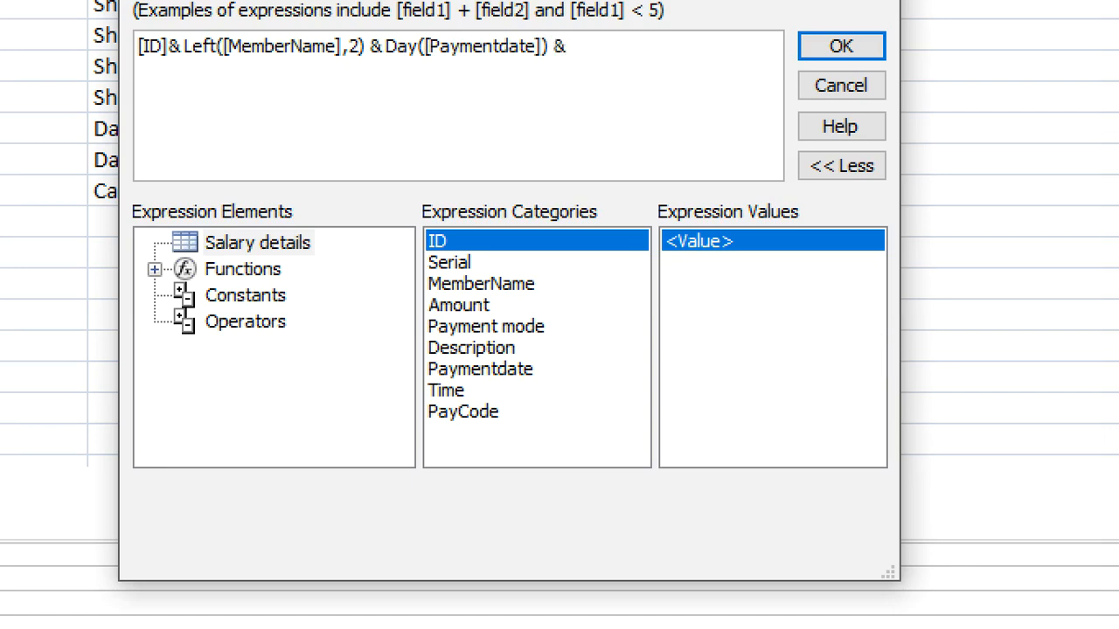
Add the month of payment to the SpecialCode expression as Month([Paymentdate]).
{"action": "type", "text": " Month("}
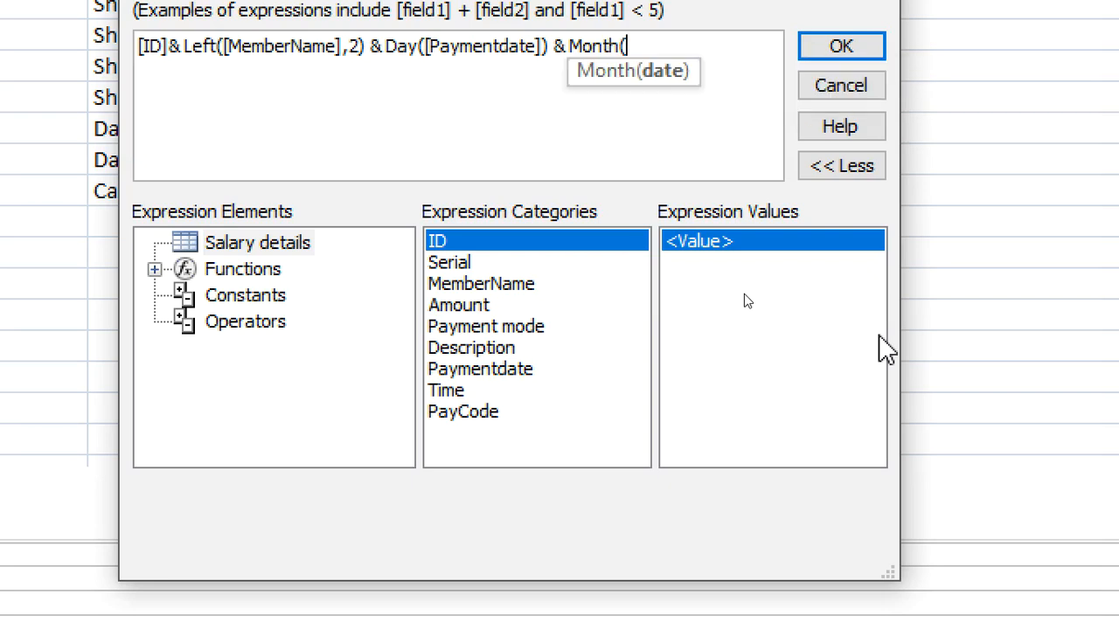
{"action": "type", "text": "Pa"}
{"action": "key", "text": "Down"}
{"action": "key", "text": "Down"}
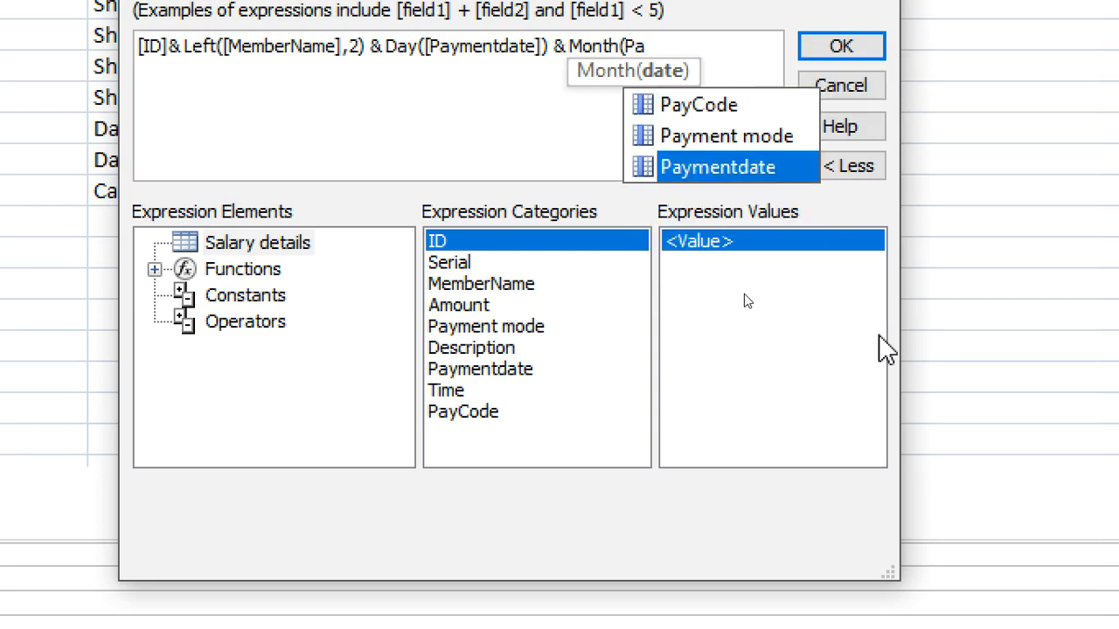
{"action": "key", "text": "Tab"}
{"action": "type", "text": ")"}
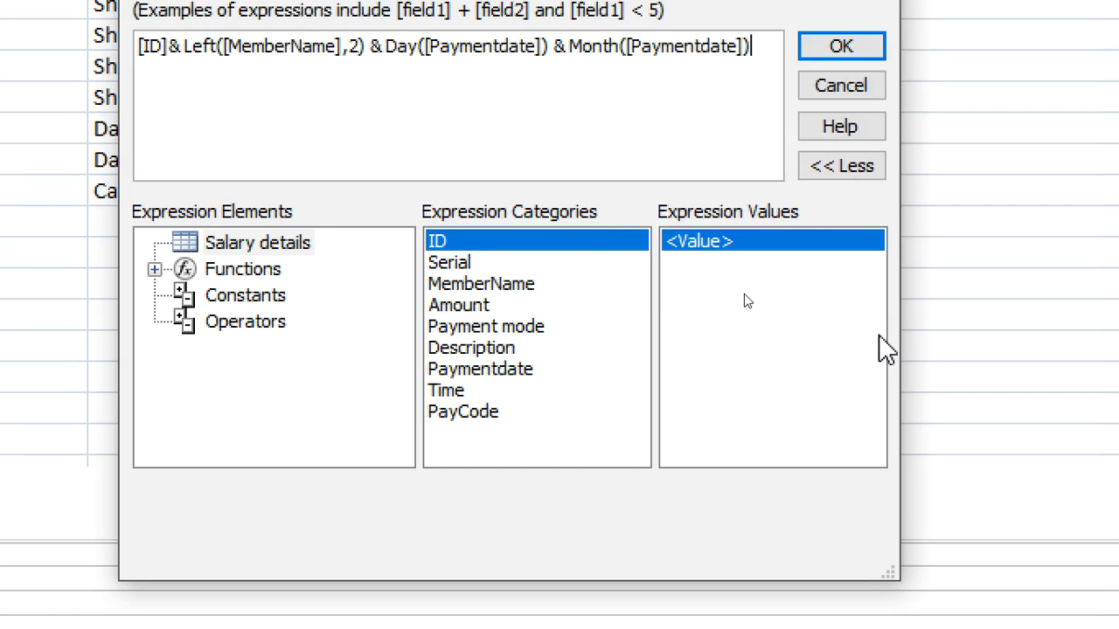
Complete the SpecialCode expression by joining on the year of payment with & Year([Paymentdate]).
{"action": "type", "text": ","}
{"action": "key", "text": "BackSpace"}
{"action": "type", "text": "&"}
{"action": "type", "text": "Year("}
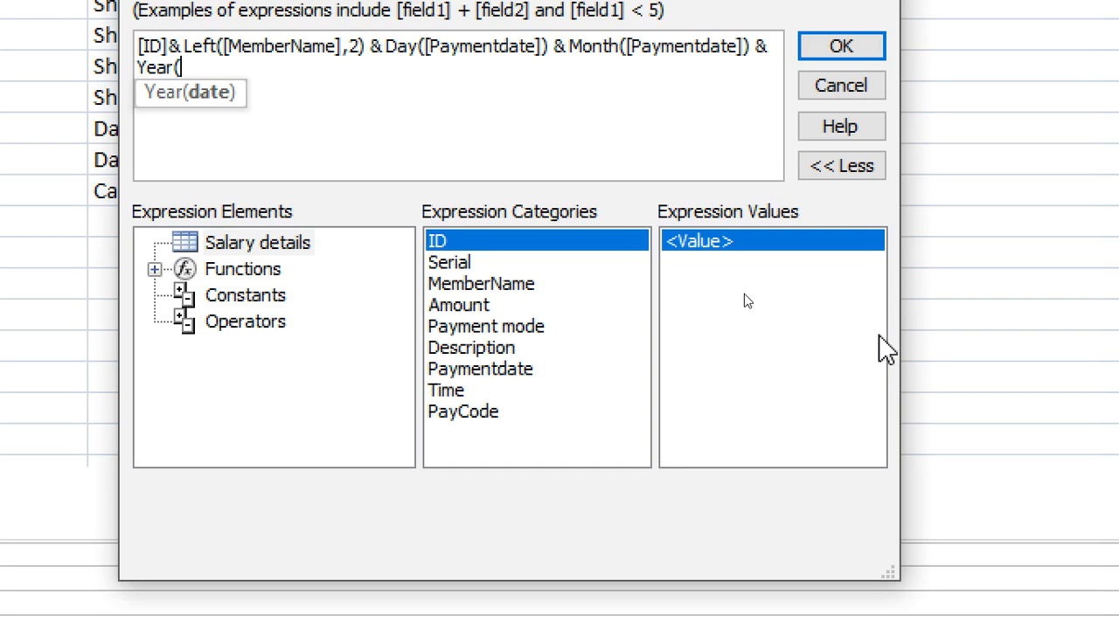
{"action": "type", "text": "P"}
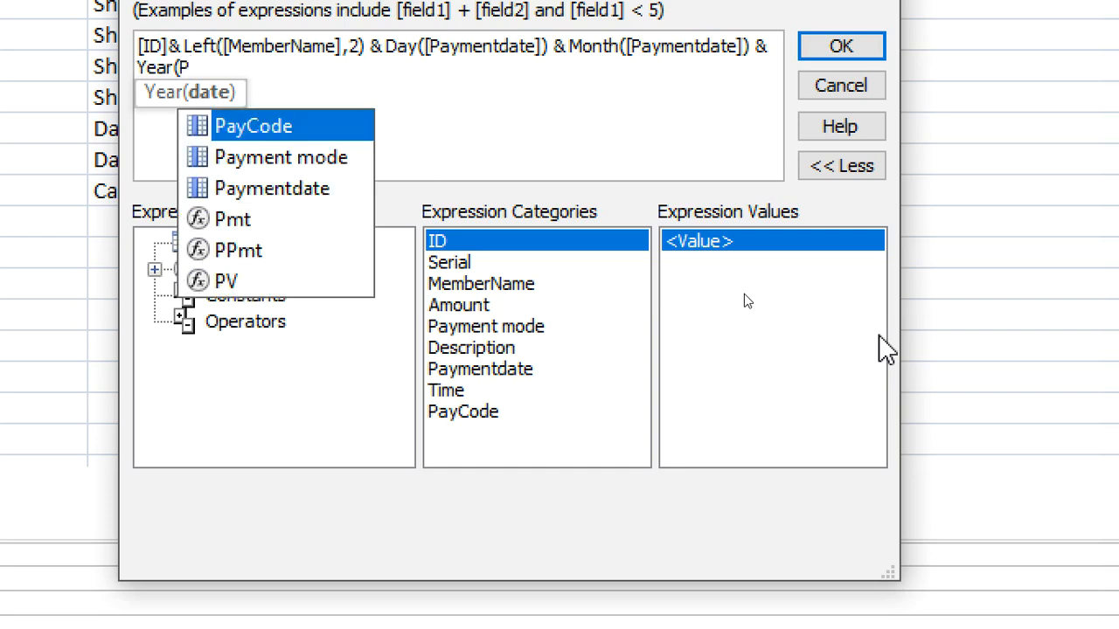
{"action": "key", "text": "Down"}
{"action": "key", "text": "Down"}
{"action": "key", "text": "Return"}
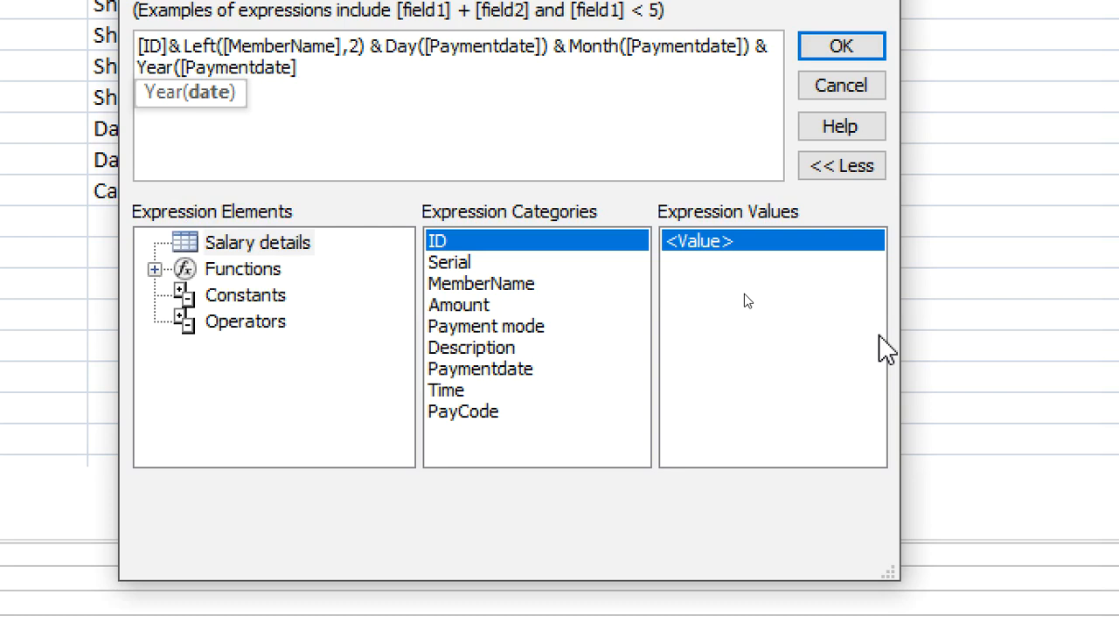
{"action": "type", "text": ")"}
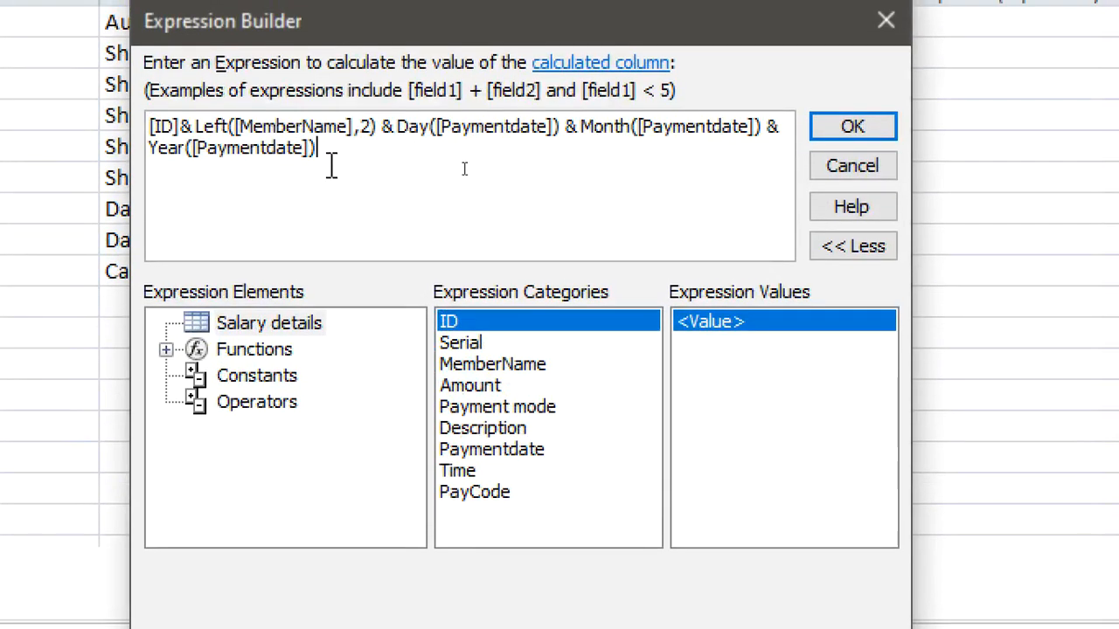
Set the number of letters taken from MemberName in the SpecialCode expression to 2 and accept the expression.
{"action": "left_click_drag", "start_coordinate": [328, 168], "coordinate": [150, 124]}
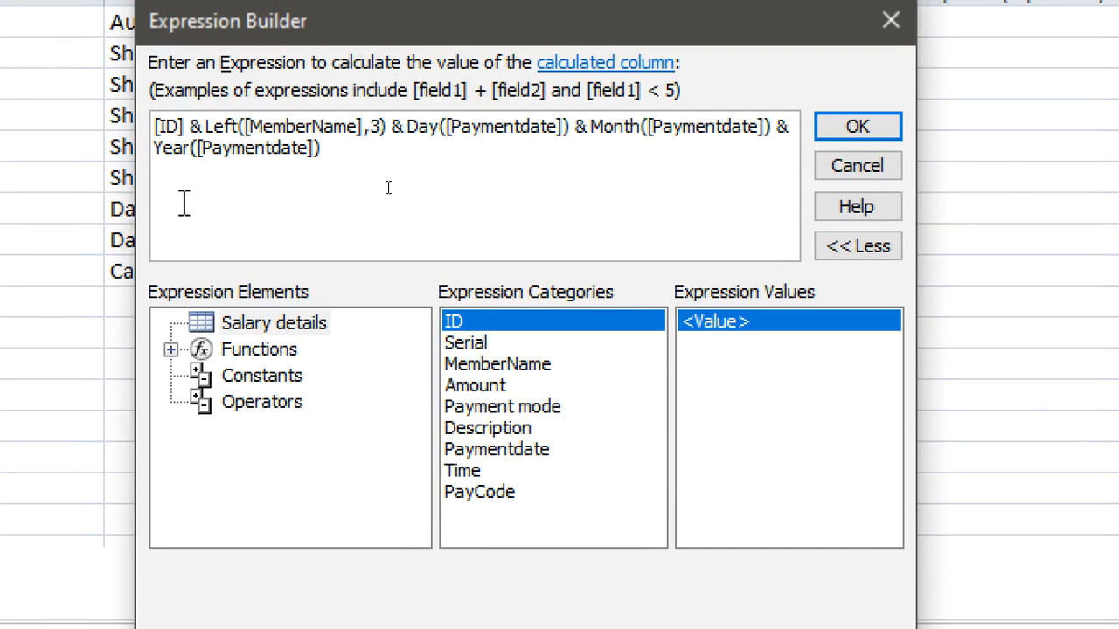
{"action": "left_click", "coordinate": [374, 128]}
{"action": "key", "text": "Delete"}
{"action": "type", "text": "2"}
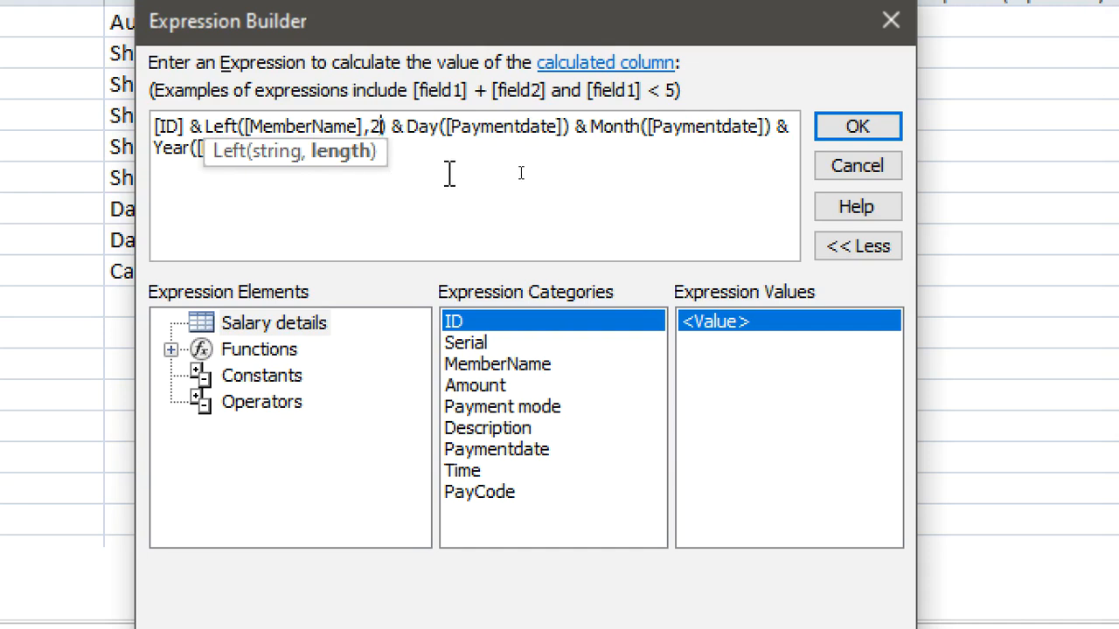
{"action": "left_click", "coordinate": [448, 173]}
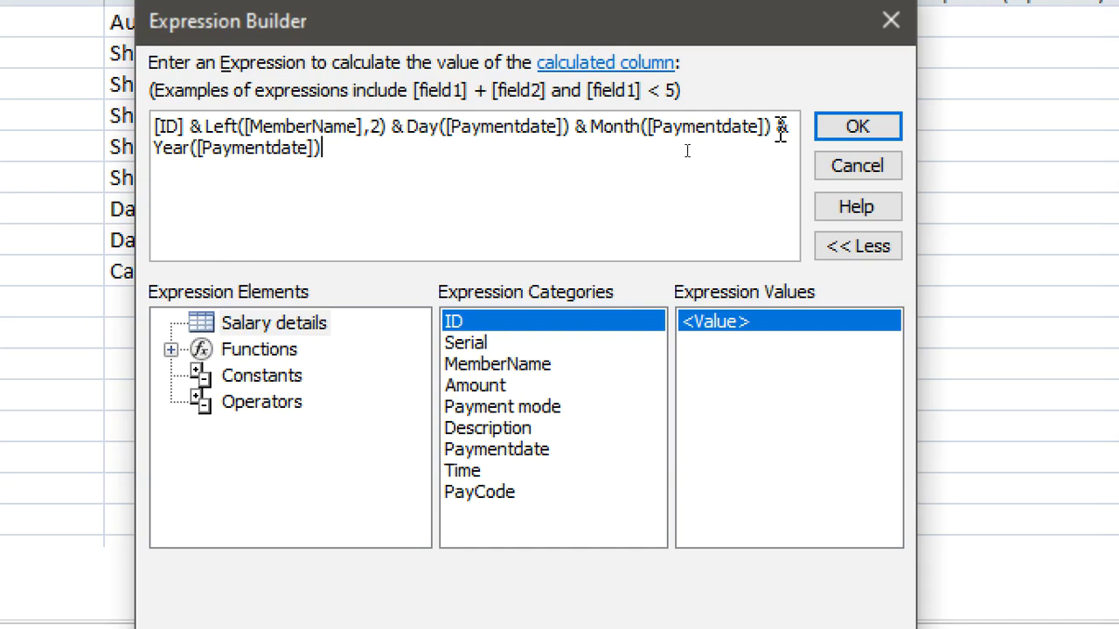
{"action": "left_click", "coordinate": [865, 124]}
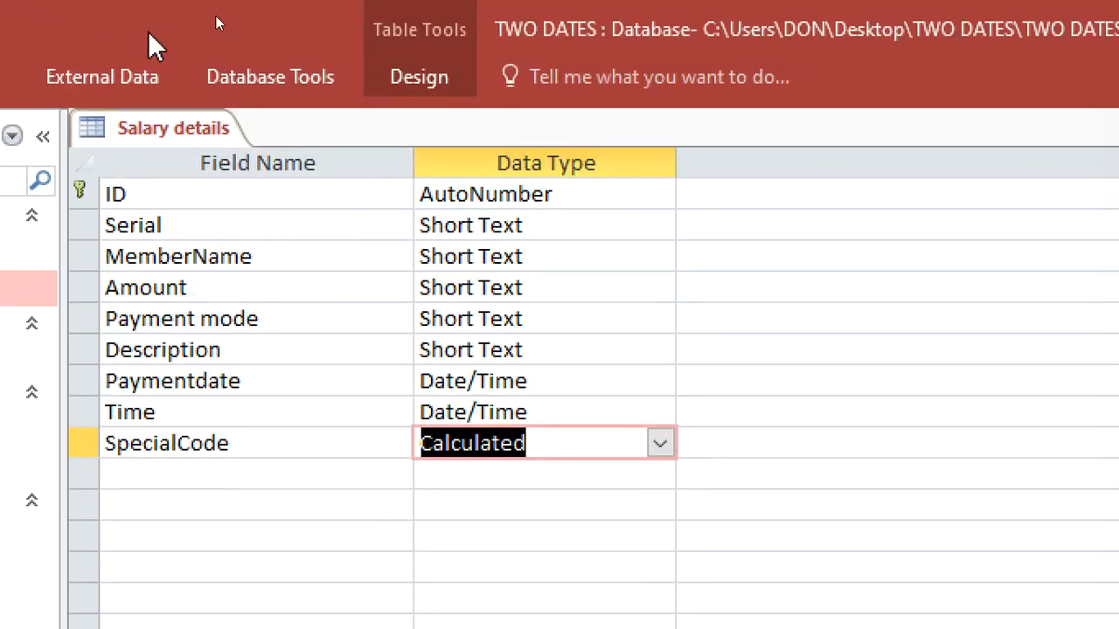
Save the Salary details table design and open the table's records.
{"action": "right_click", "coordinate": [140, 130]}
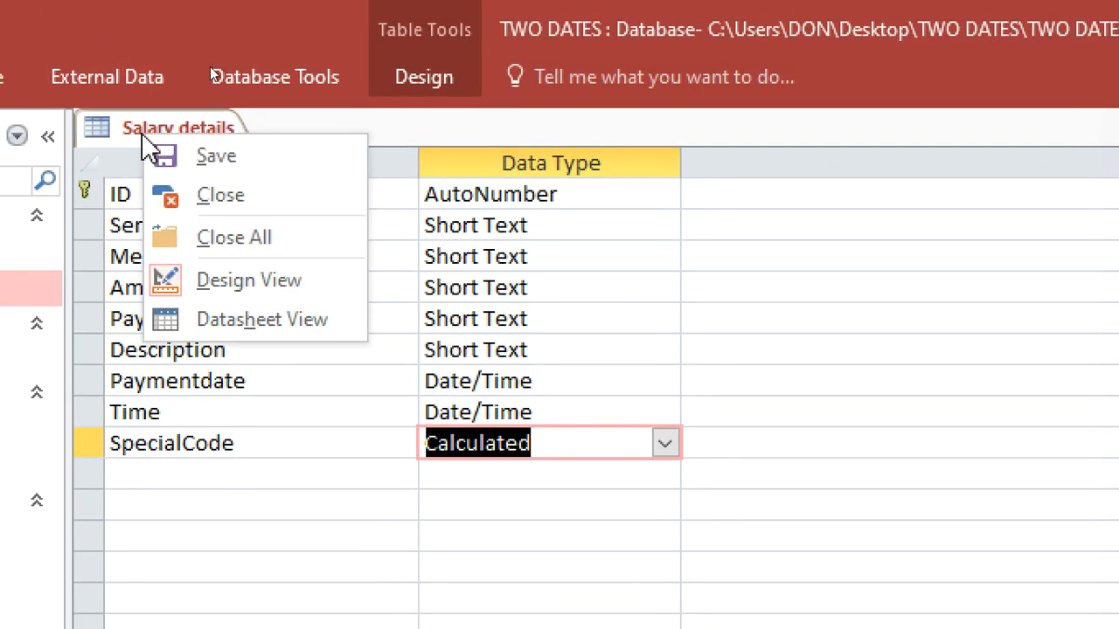
{"action": "left_click", "coordinate": [211, 162]}
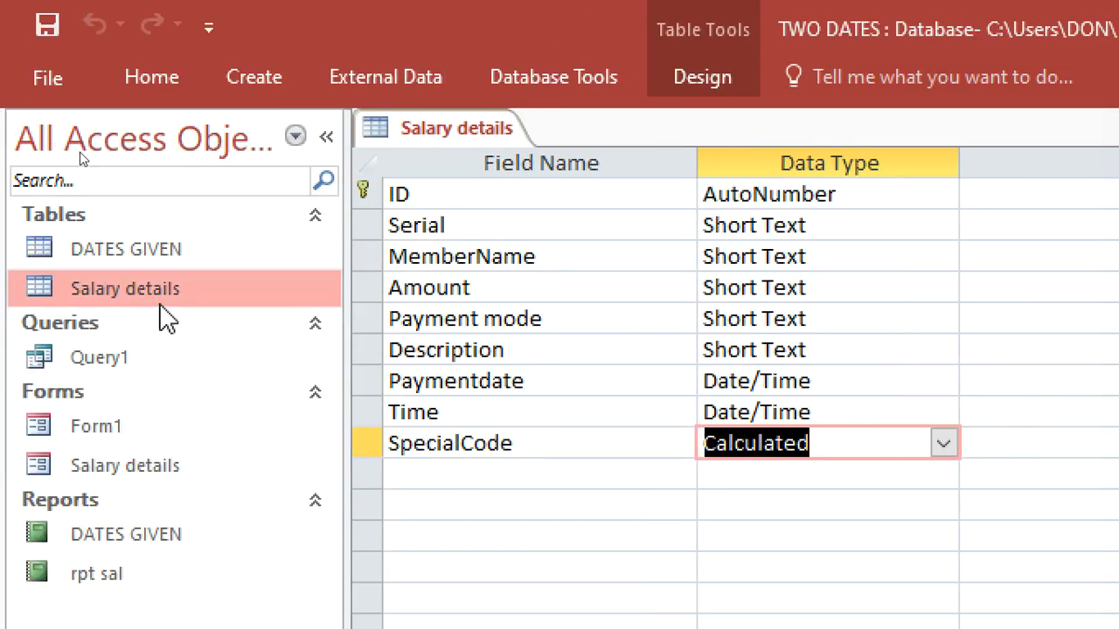
{"action": "double_click", "coordinate": [161, 295]}
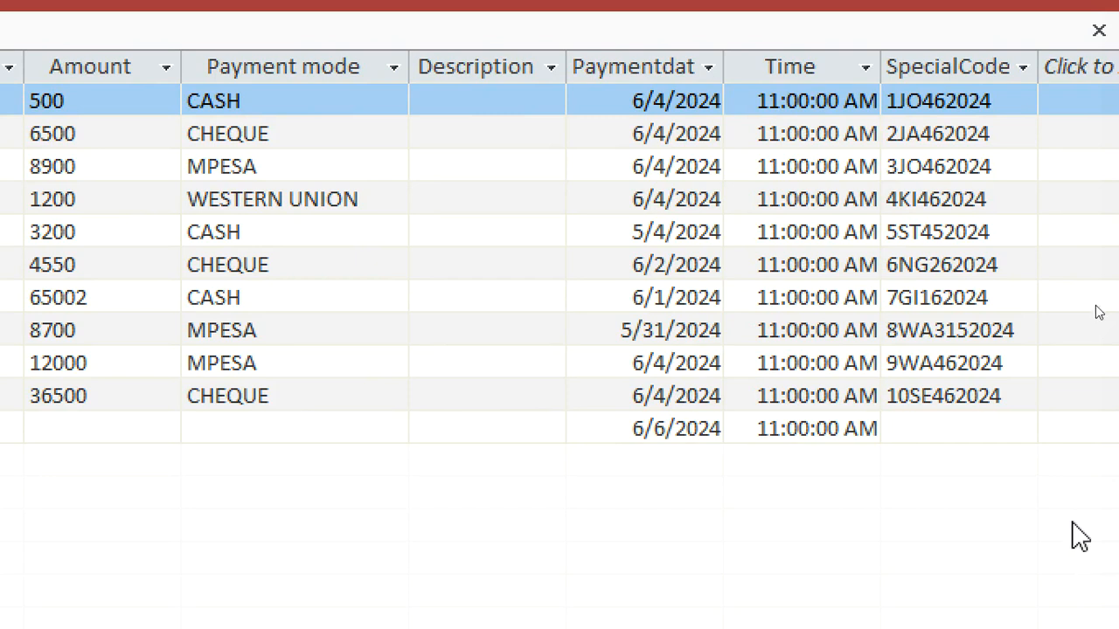
Change the payment dates of records 2, 4 and 6 to 6/4/2023, 6/4/2020 and 6/2/2022.
{"action": "left_click", "coordinate": [712, 133]}
{"action": "key", "text": "BackSpace"}
{"action": "type", "text": "3"}
{"action": "left_click", "coordinate": [717, 200]}
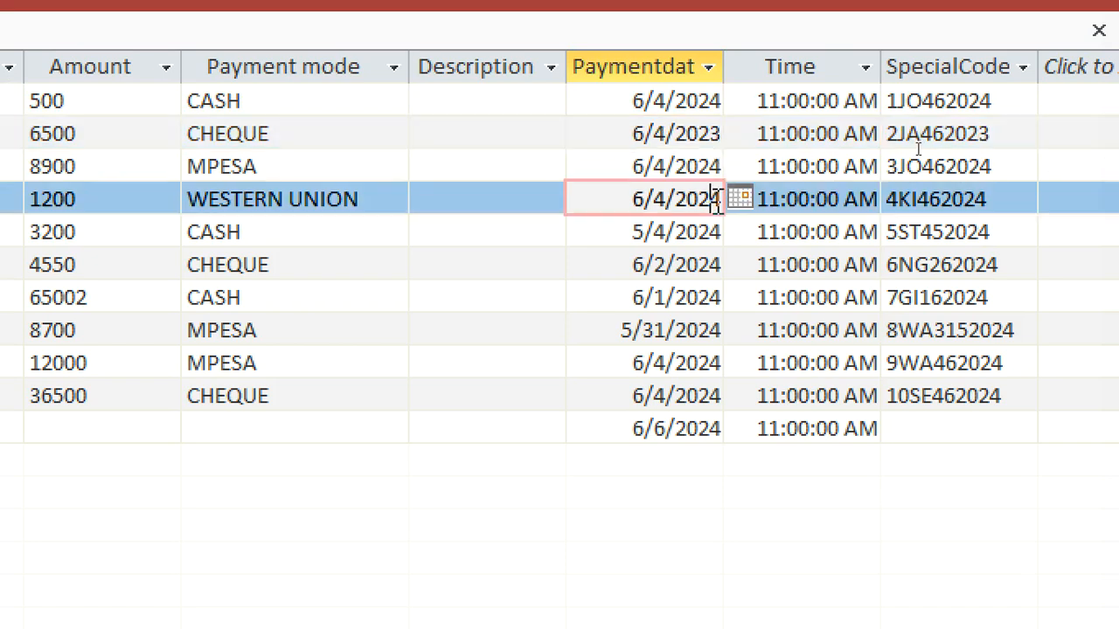
{"action": "key", "text": "BackSpace"}
{"action": "type", "text": "0"}
{"action": "left_click", "coordinate": [715, 262]}
{"action": "key", "text": "BackSpace"}
{"action": "type", "text": "2"}
Change the payment dates of records 7, 8 and 9 to 6/1/2020, 5/31/2021 and 6/4/2022.
{"action": "left_click", "coordinate": [716, 298]}
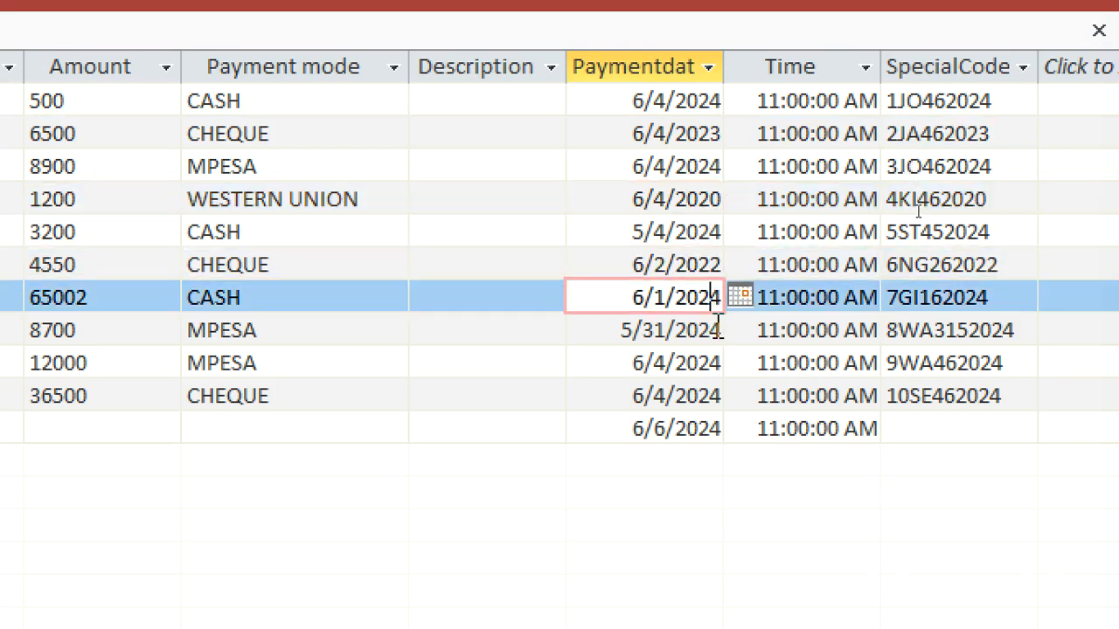
{"action": "key", "text": "BackSpace"}
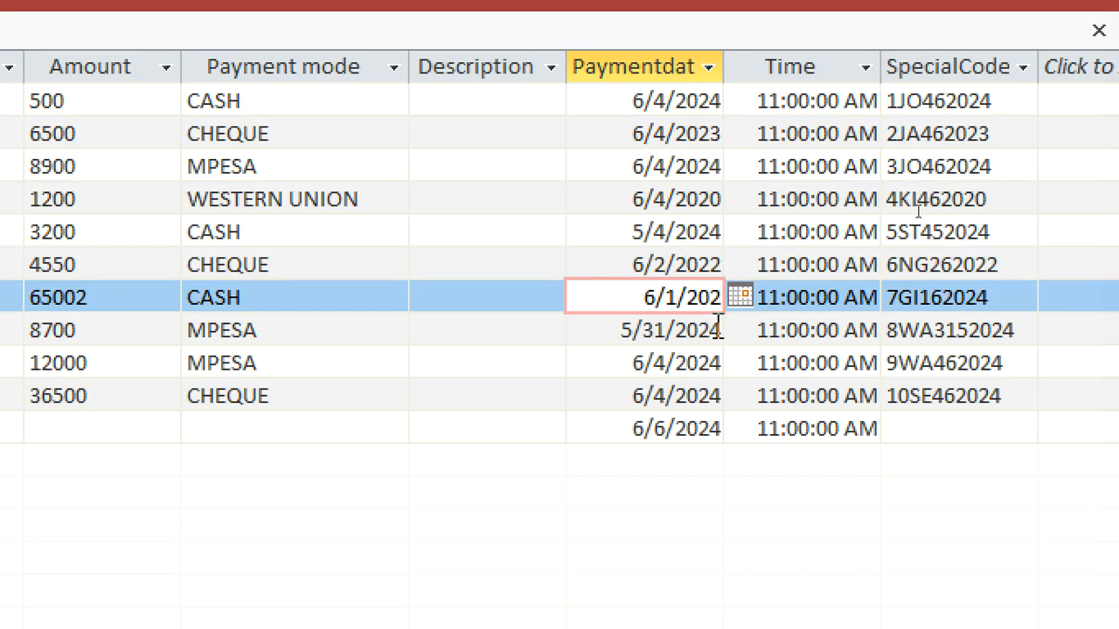
{"action": "type", "text": "0"}
{"action": "left_click", "coordinate": [709, 329]}
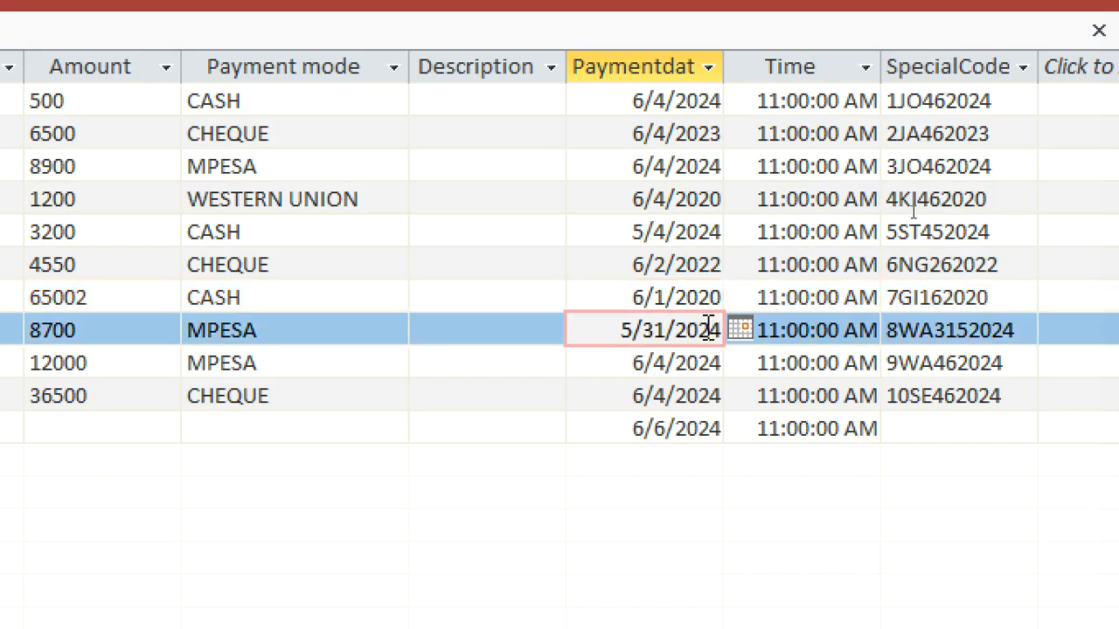
{"action": "key", "text": "BackSpace"}
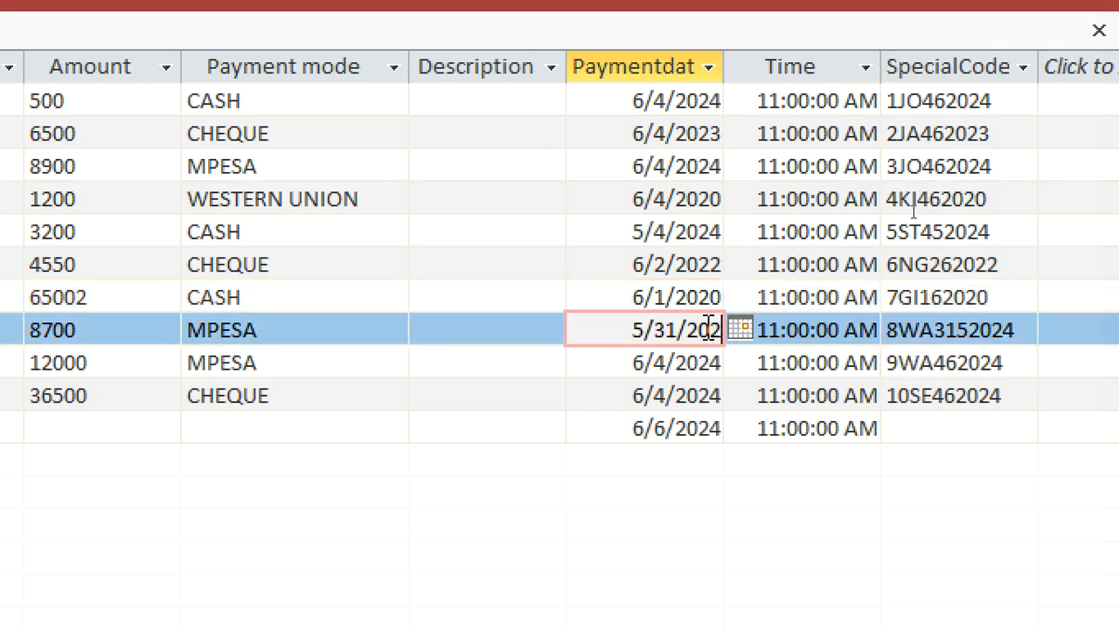
{"action": "type", "text": "1"}
{"action": "left_click", "coordinate": [710, 361]}
{"action": "key", "text": "BackSpace"}
{"action": "type", "text": "2"}
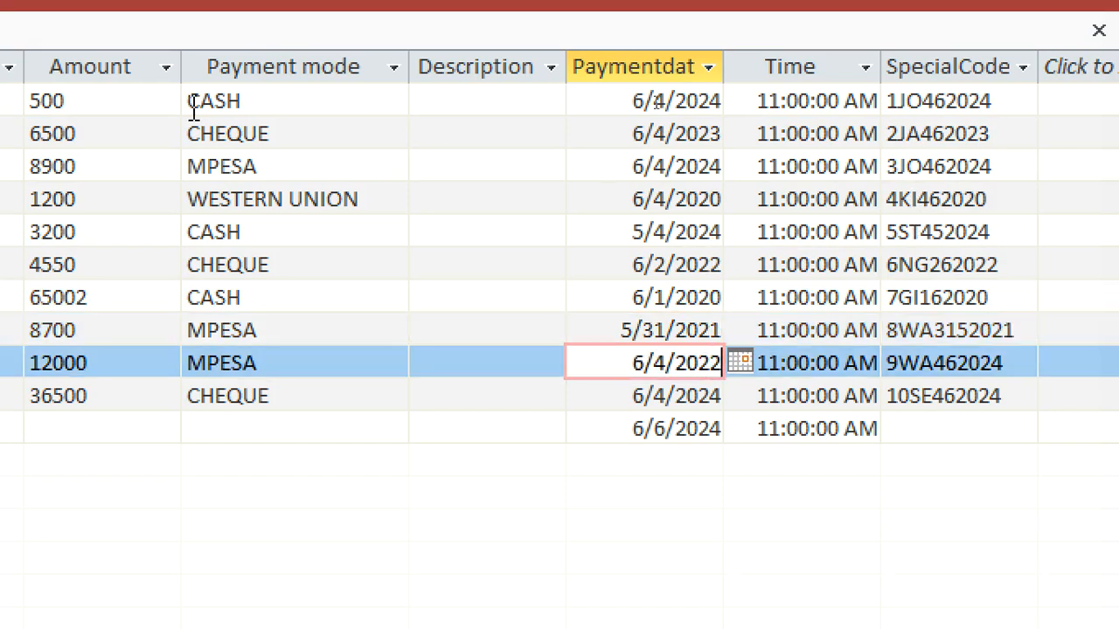
{"action": "left_click", "coordinate": [451, 229]}
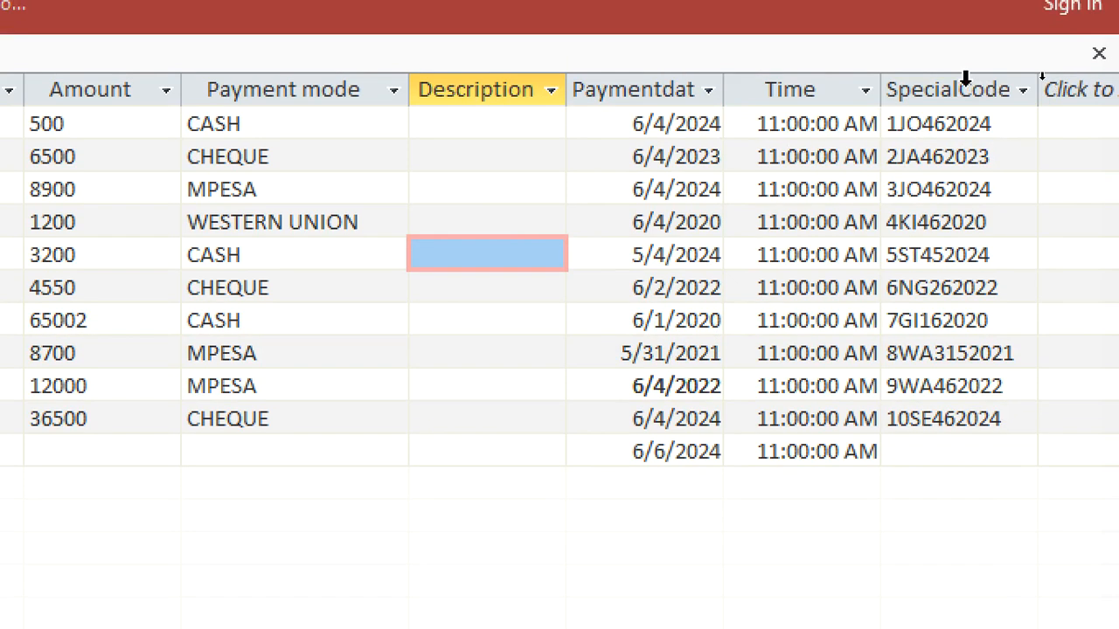
Close the Salary details table and open the Salary details form in Design View.
{"action": "left_click", "coordinate": [965, 68]}
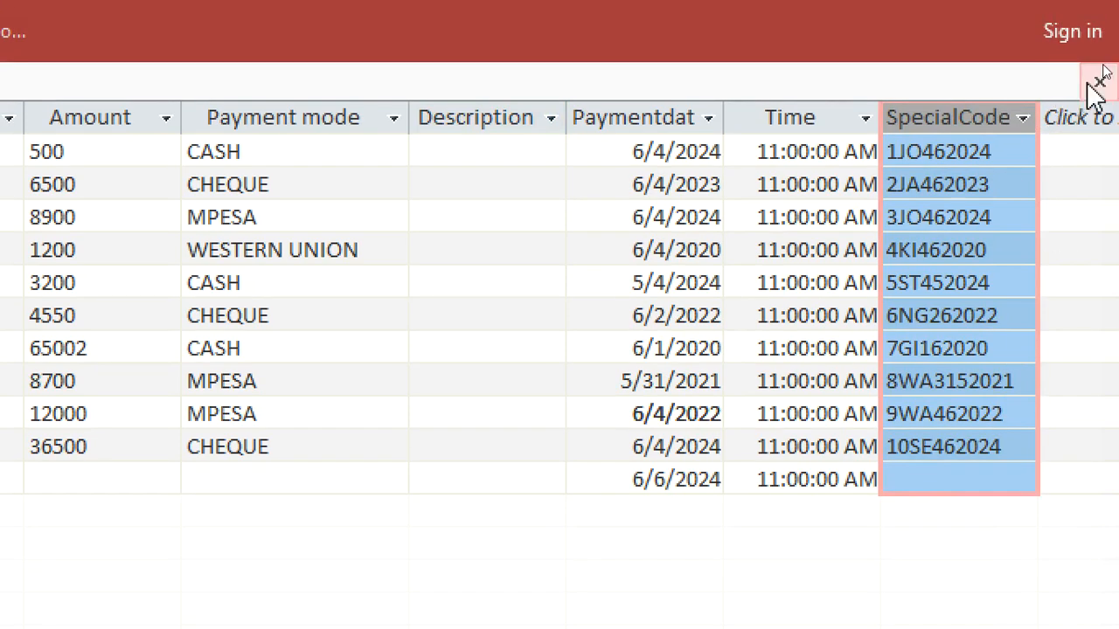
{"action": "left_click", "coordinate": [1093, 80]}
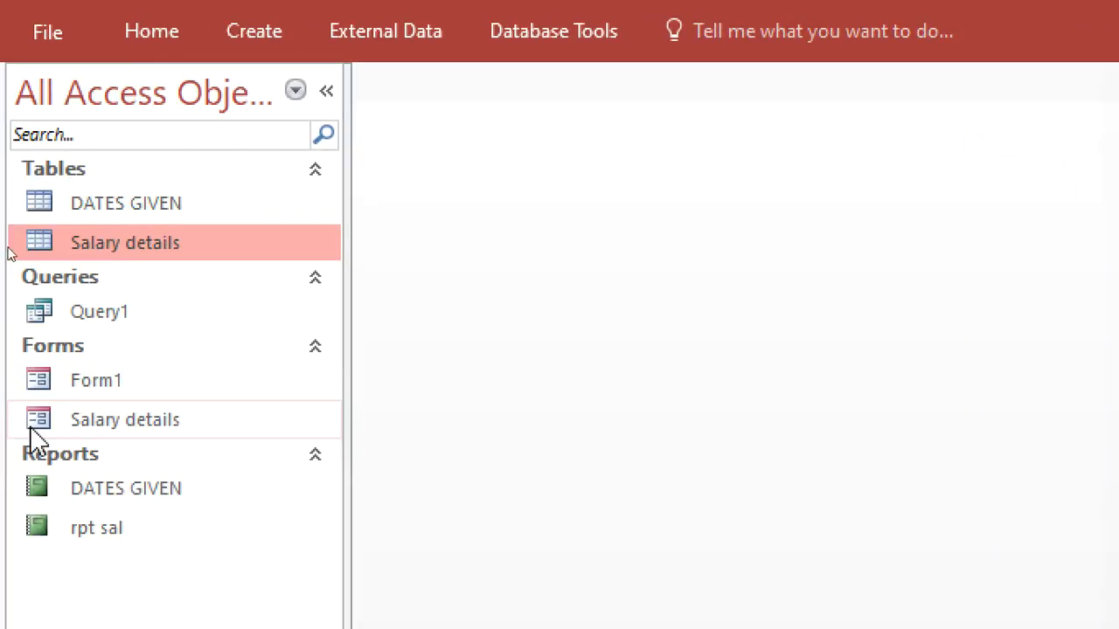
{"action": "double_click", "coordinate": [101, 427]}
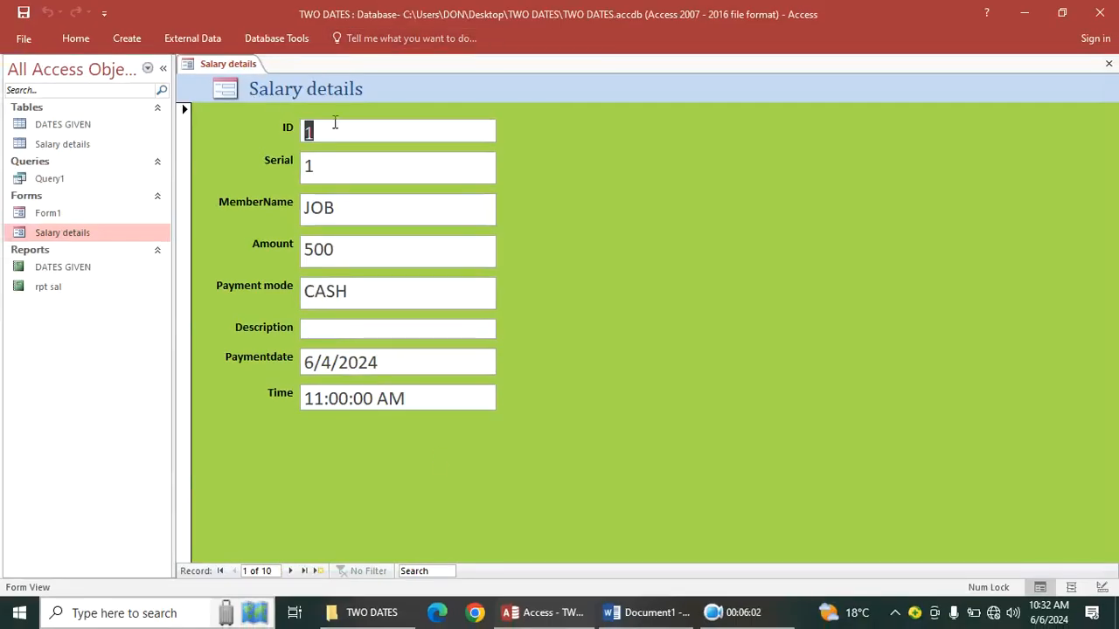
{"action": "right_click", "coordinate": [484, 103]}
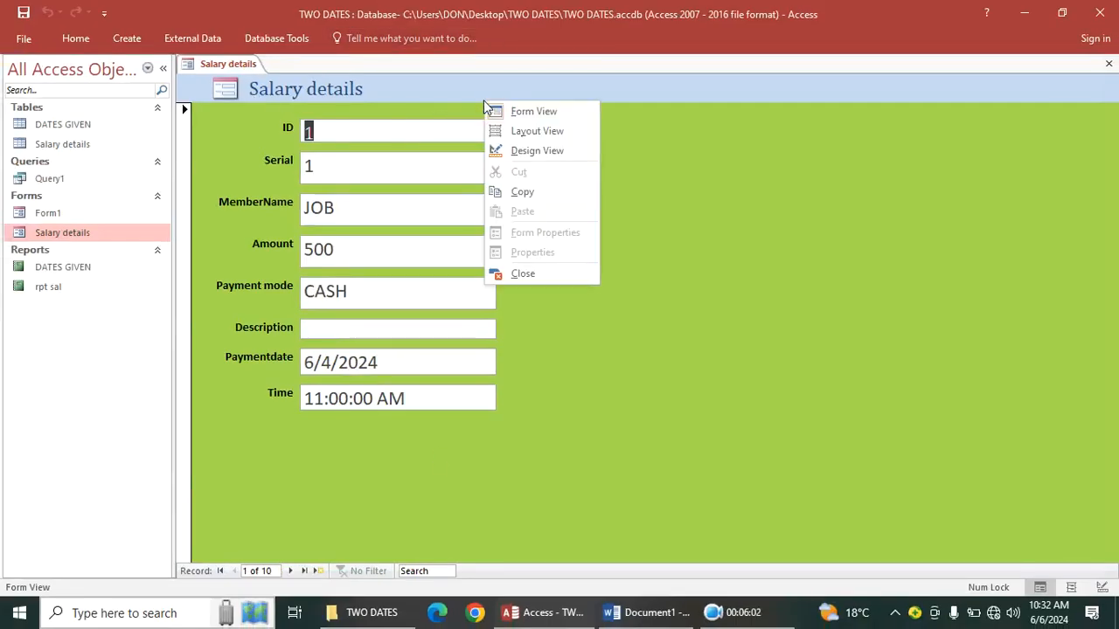
{"action": "left_click", "coordinate": [521, 151]}
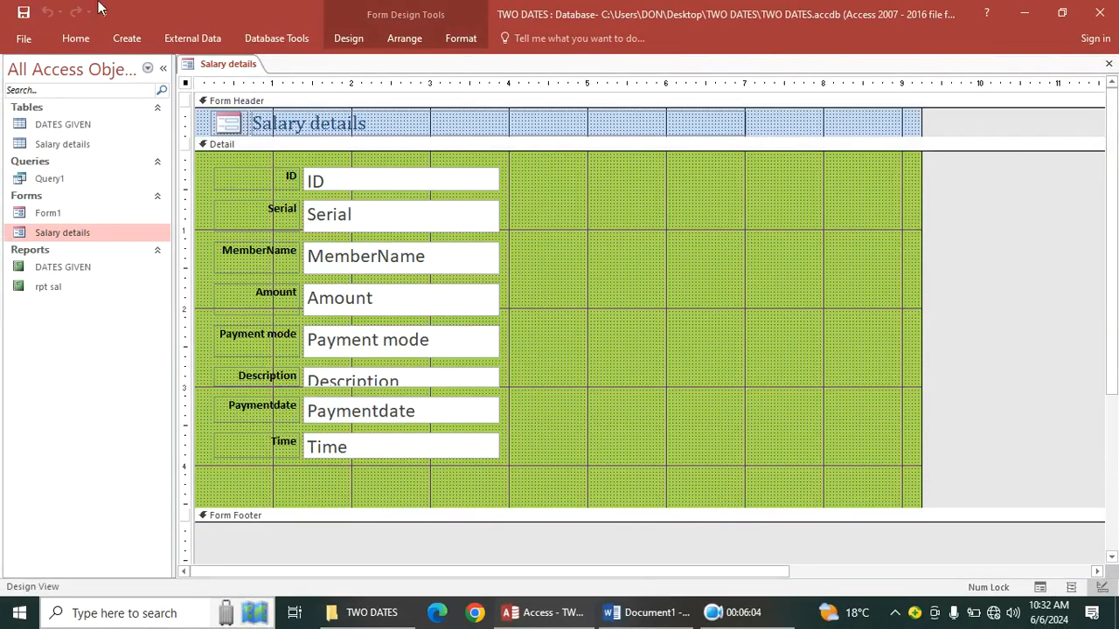
Add the existing SpecialCode field to the empty area beside the Serial box, enlarging its text box and widening its label.
{"action": "left_click", "coordinate": [347, 39]}
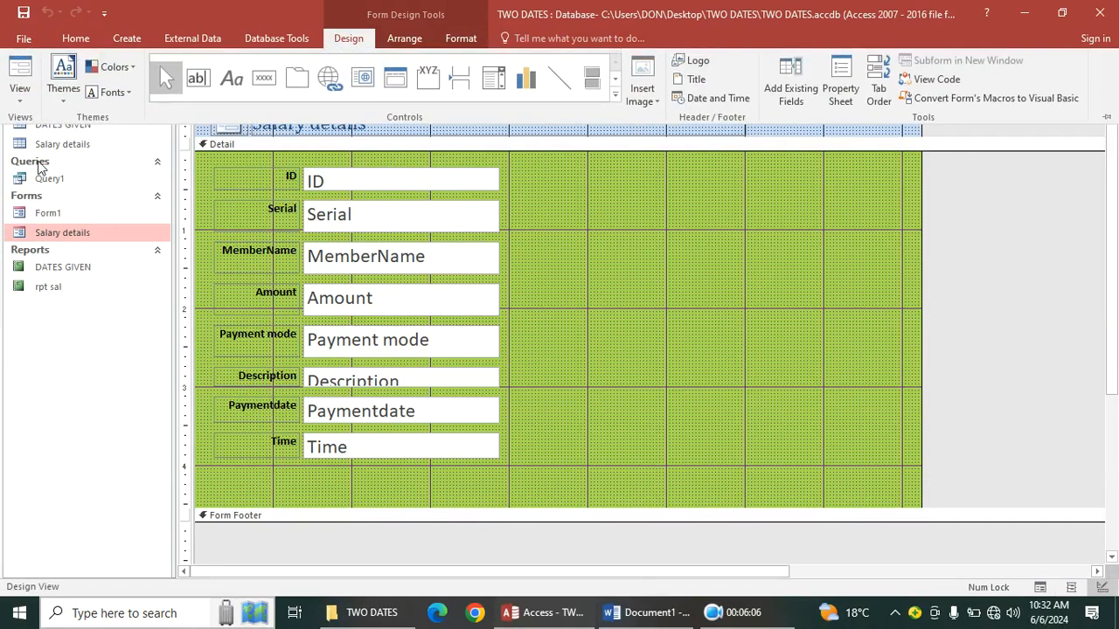
{"action": "left_click", "coordinate": [794, 91]}
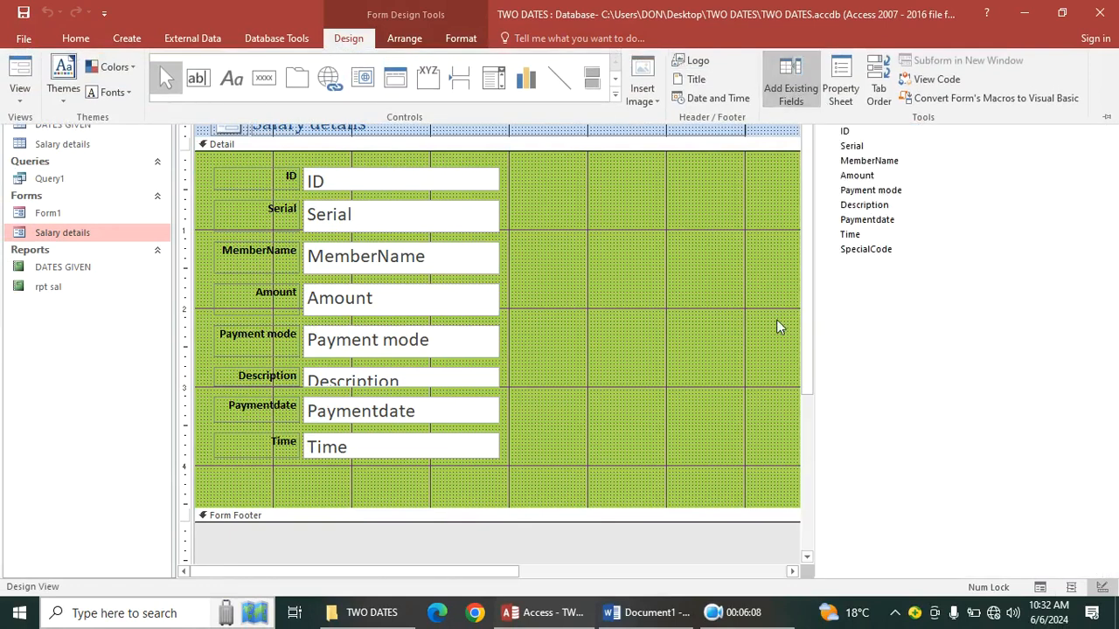
{"action": "left_click_drag", "start_coordinate": [865, 250], "coordinate": [527, 229]}
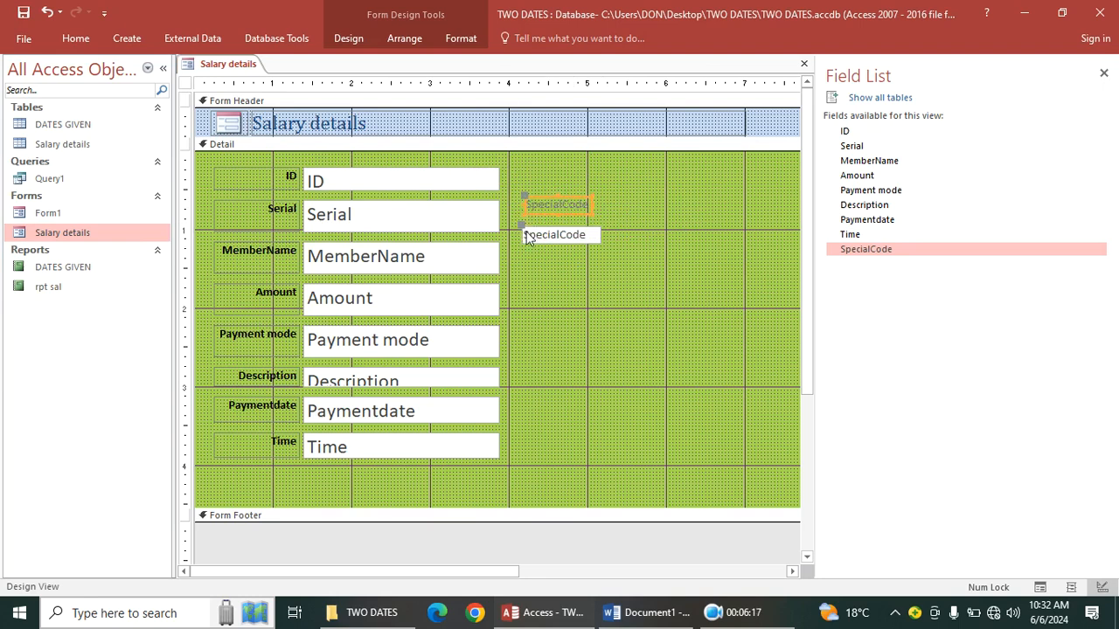
{"action": "left_click_drag", "start_coordinate": [600, 240], "coordinate": [702, 271]}
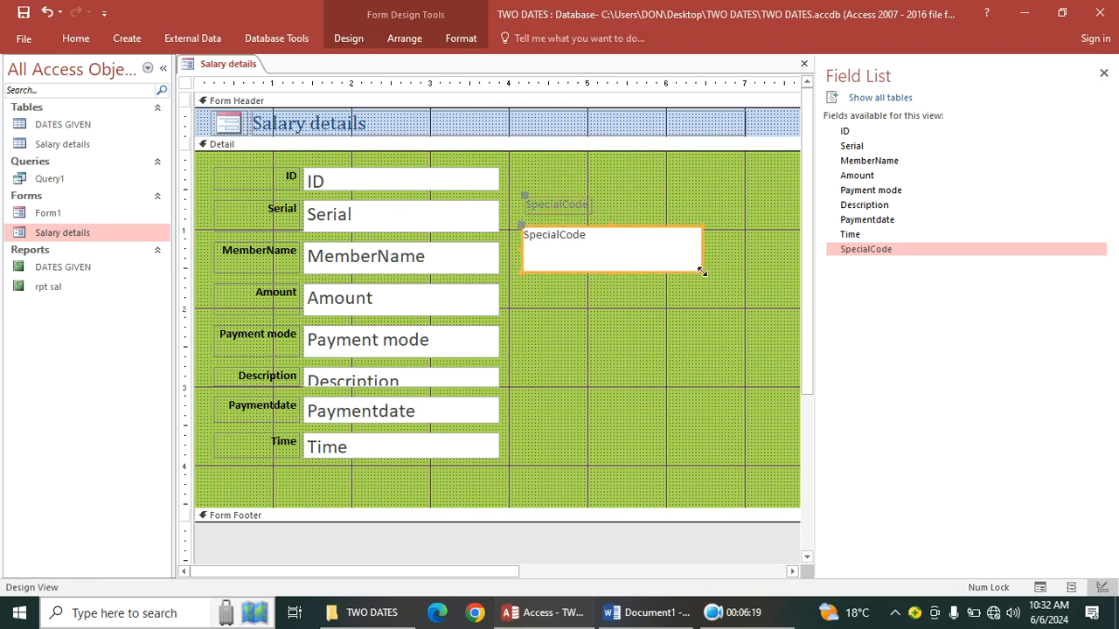
{"action": "left_click_drag", "start_coordinate": [589, 206], "coordinate": [679, 210]}
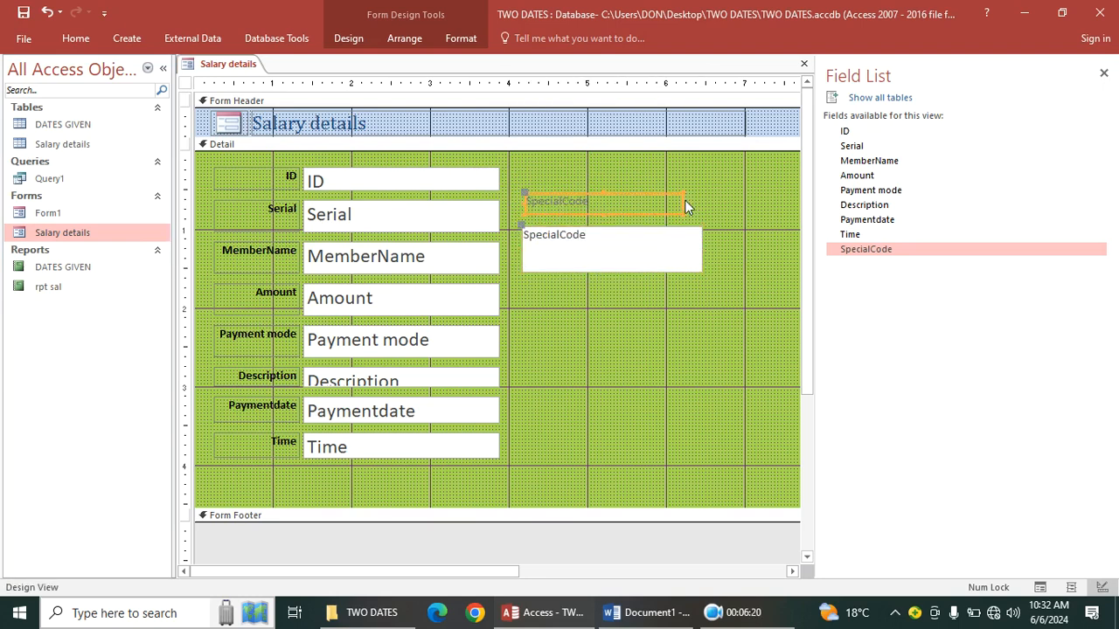
Format the SpecialCode label as black, bold text at font size 26.
{"action": "left_click", "coordinate": [460, 37]}
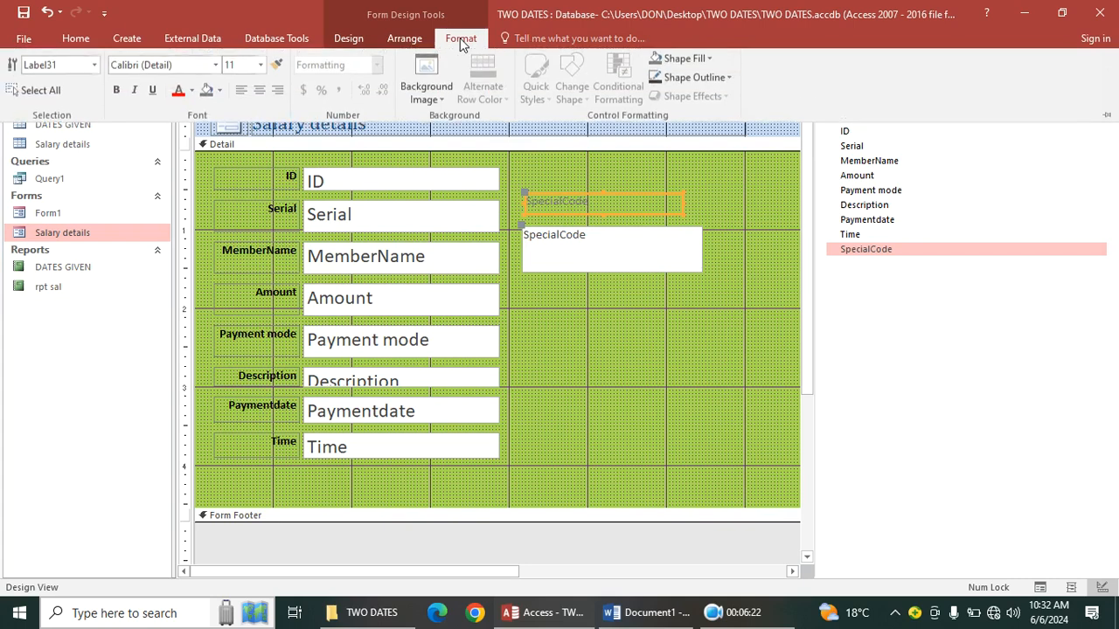
{"action": "left_click", "coordinate": [192, 92]}
{"action": "left_click", "coordinate": [194, 152]}
{"action": "left_click", "coordinate": [117, 92]}
{"action": "left_click", "coordinate": [260, 66]}
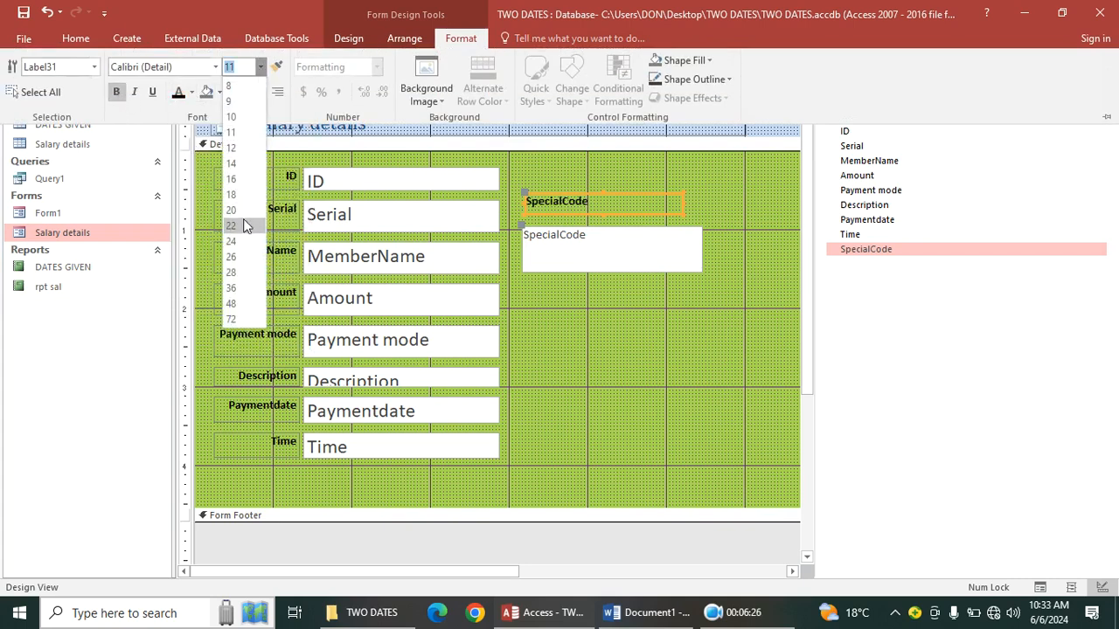
{"action": "left_click", "coordinate": [234, 256]}
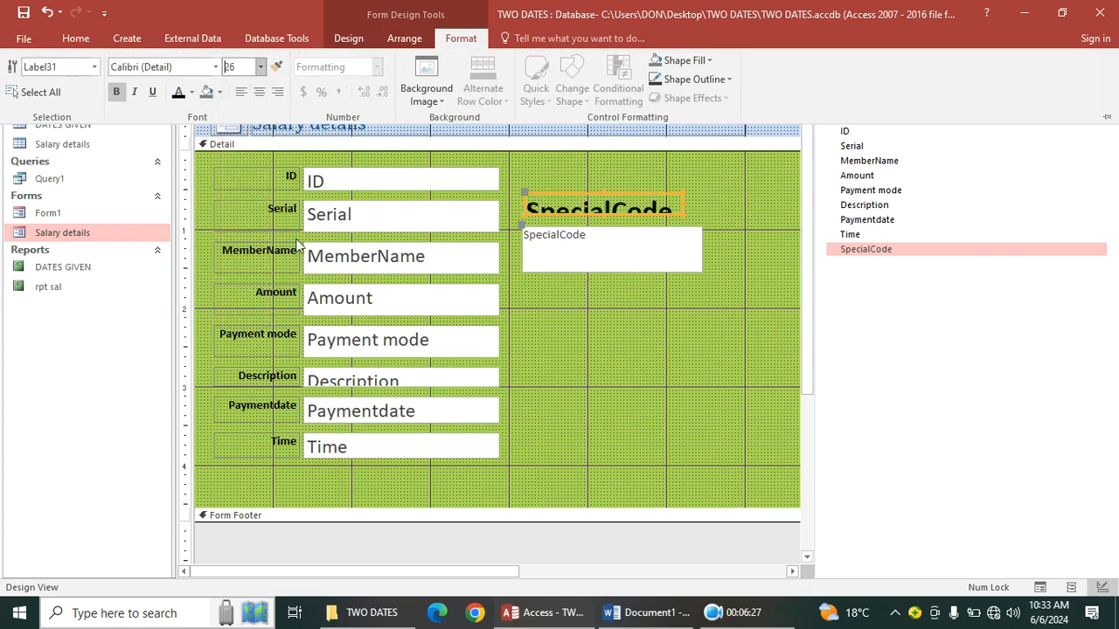
Enlarge the SpecialCode label so that its whole caption fits.
{"action": "left_click", "coordinate": [687, 216]}
{"action": "left_click", "coordinate": [697, 216]}
{"action": "left_click", "coordinate": [675, 206]}
{"action": "left_click_drag", "start_coordinate": [683, 214], "coordinate": [722, 225]}
Move the SpecialCode label and text box together slightly down and right, beside the MemberName and Amount boxes.
{"action": "left_click", "coordinate": [665, 250]}
{"action": "left_click", "coordinate": [666, 253]}
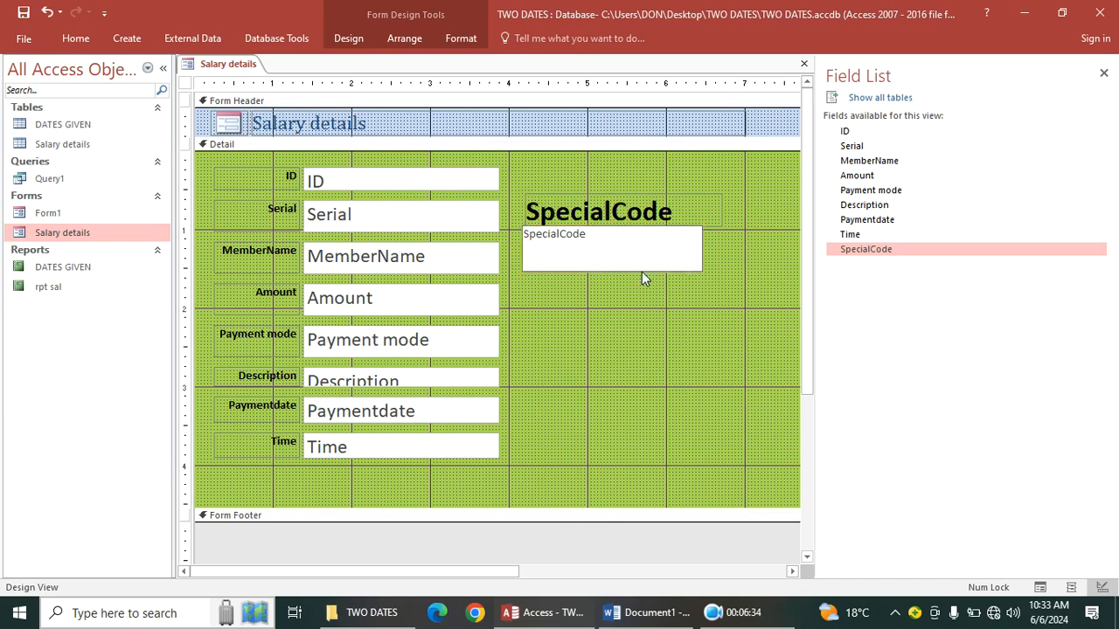
{"action": "left_click", "coordinate": [717, 276]}
{"action": "left_click", "coordinate": [664, 260]}
{"action": "left_click_drag", "start_coordinate": [657, 274], "coordinate": [685, 306]}
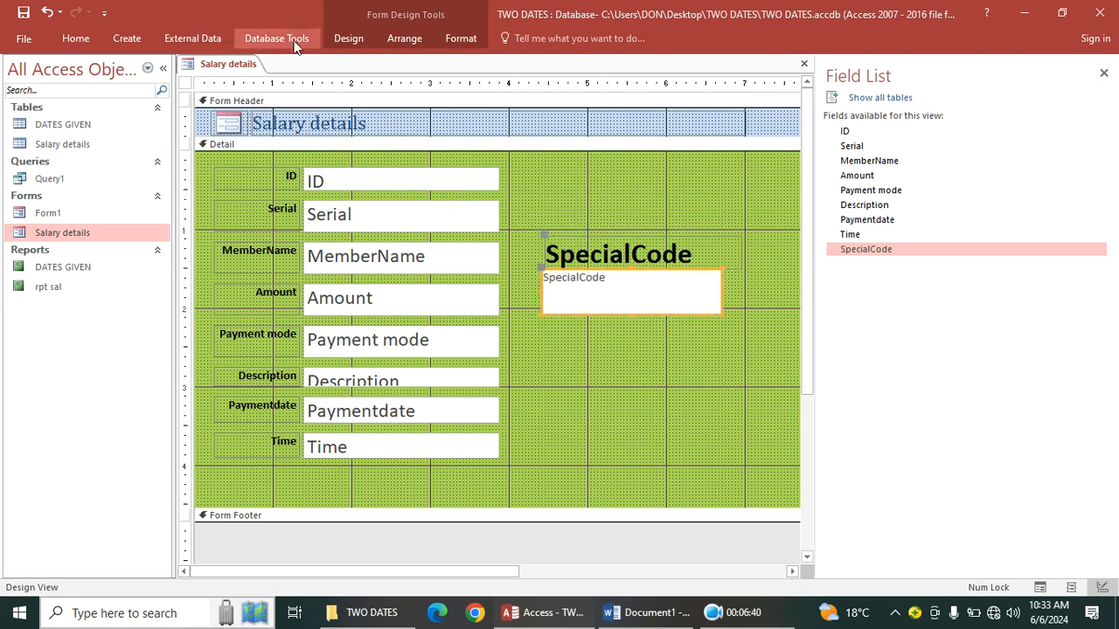
Set the font size of the SpecialCode text box to 26.
{"action": "left_click", "coordinate": [460, 39]}
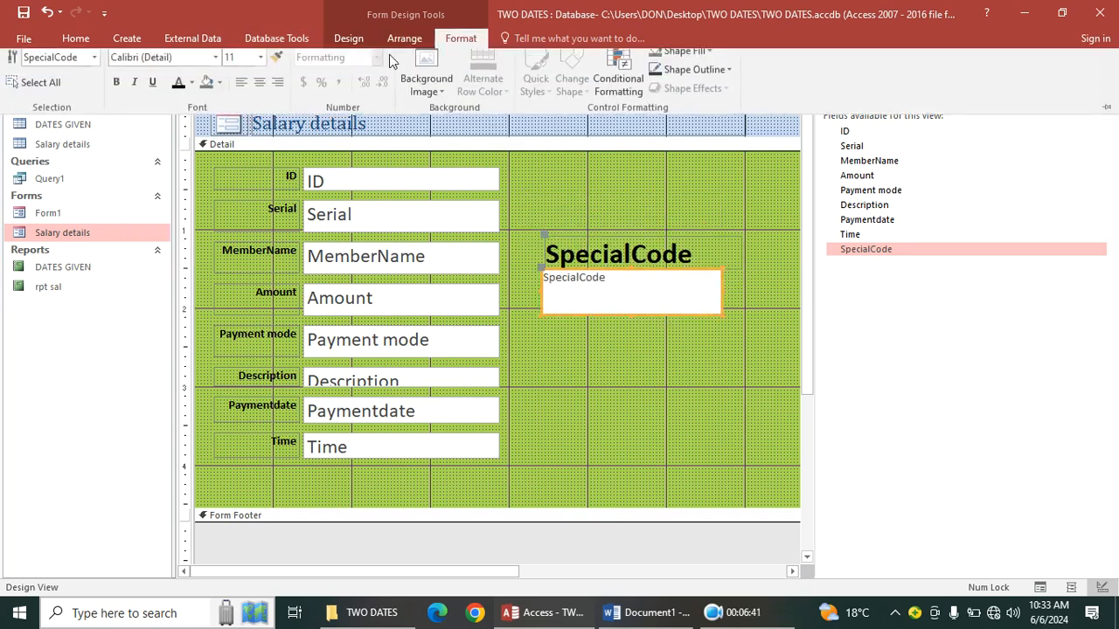
{"action": "left_click", "coordinate": [259, 66]}
{"action": "left_click", "coordinate": [242, 255]}
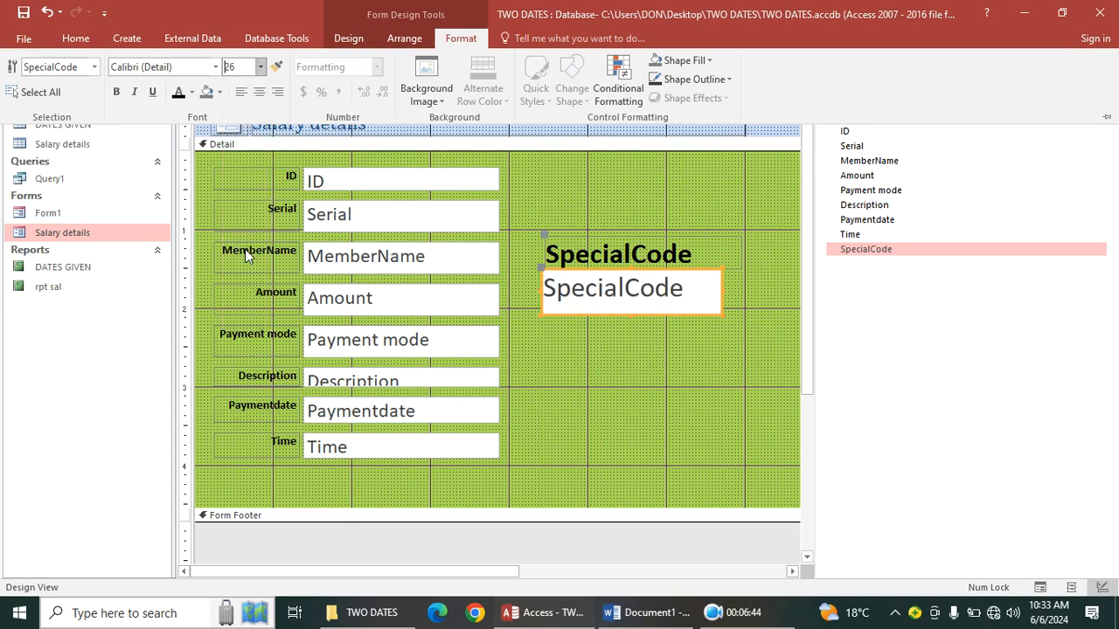
Make the text in the SpecialCode text box bold and deselect the control.
{"action": "left_click", "coordinate": [116, 91]}
{"action": "left_click", "coordinate": [582, 358]}
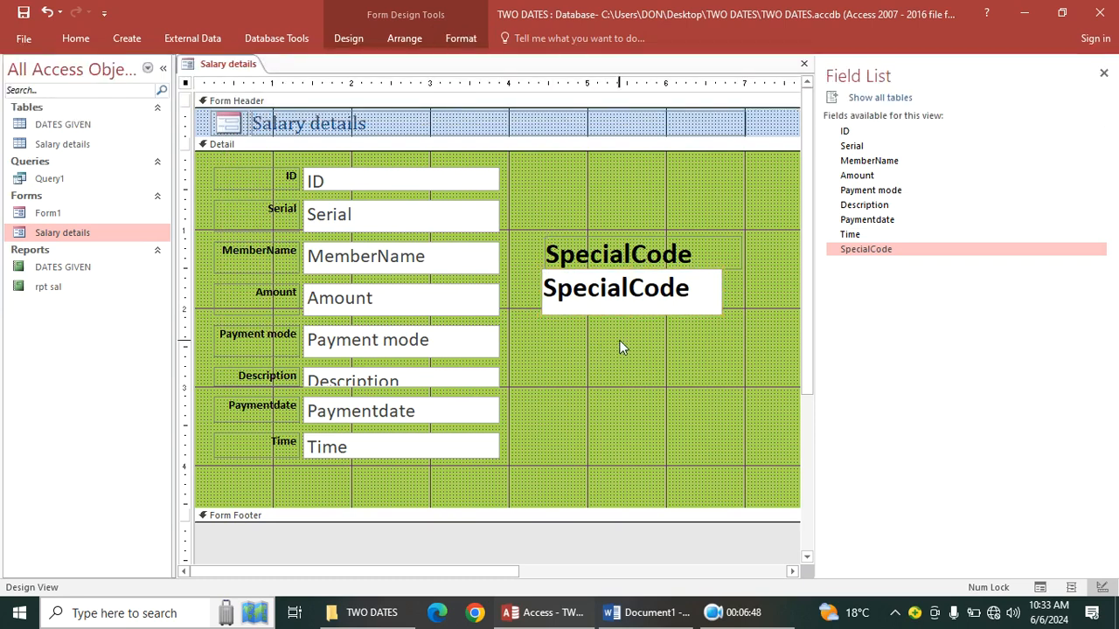
{"action": "left_click", "coordinate": [617, 340]}
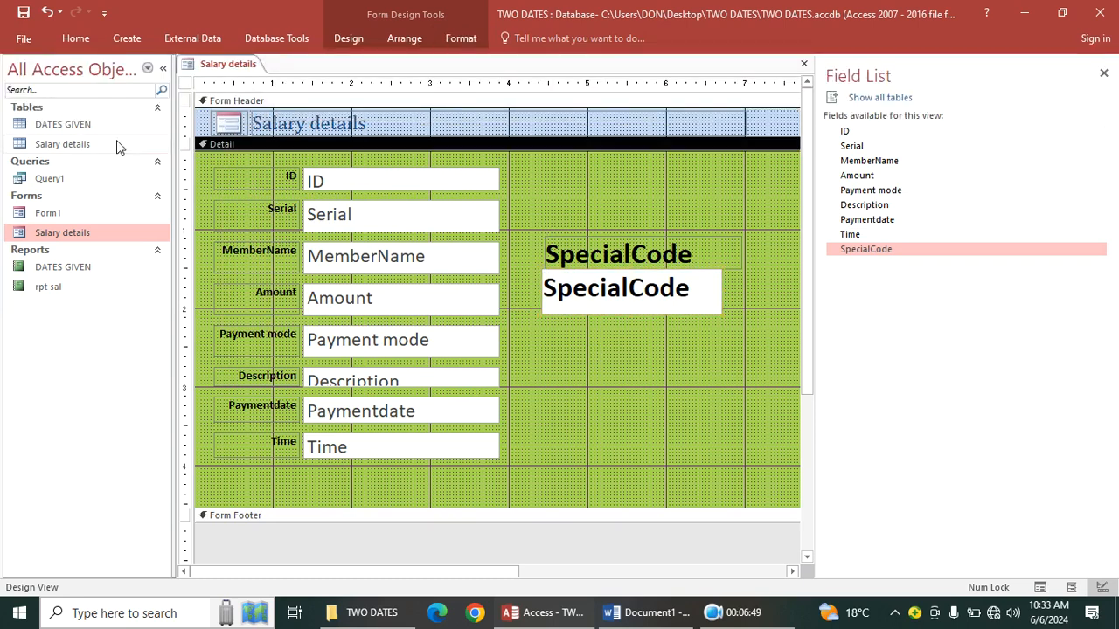
Switch the Salary details form to Form View and browse from record 1 to record 8 to check each SpecialCode.
{"action": "left_click", "coordinate": [76, 38]}
{"action": "left_click", "coordinate": [21, 77]}
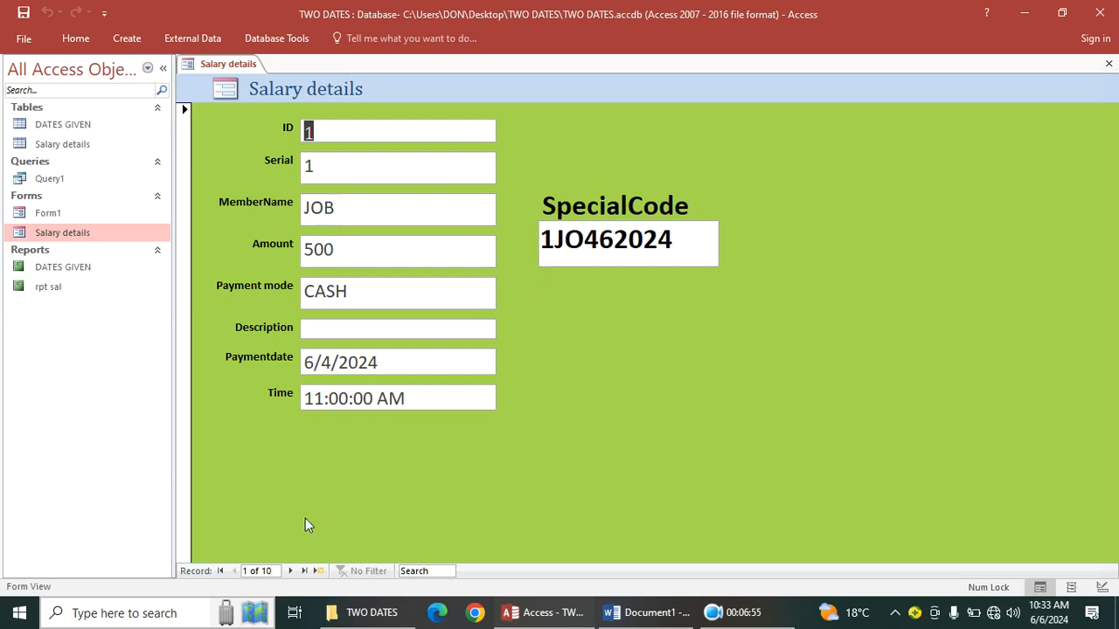
{"action": "left_click", "coordinate": [290, 570]}
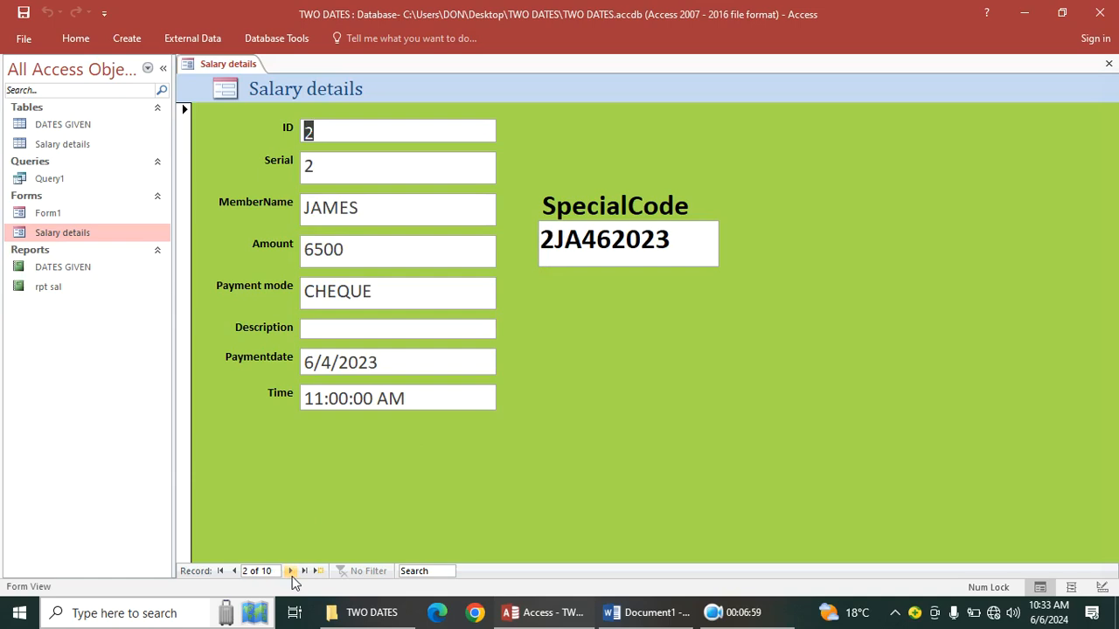
{"action": "left_click", "coordinate": [290, 570]}
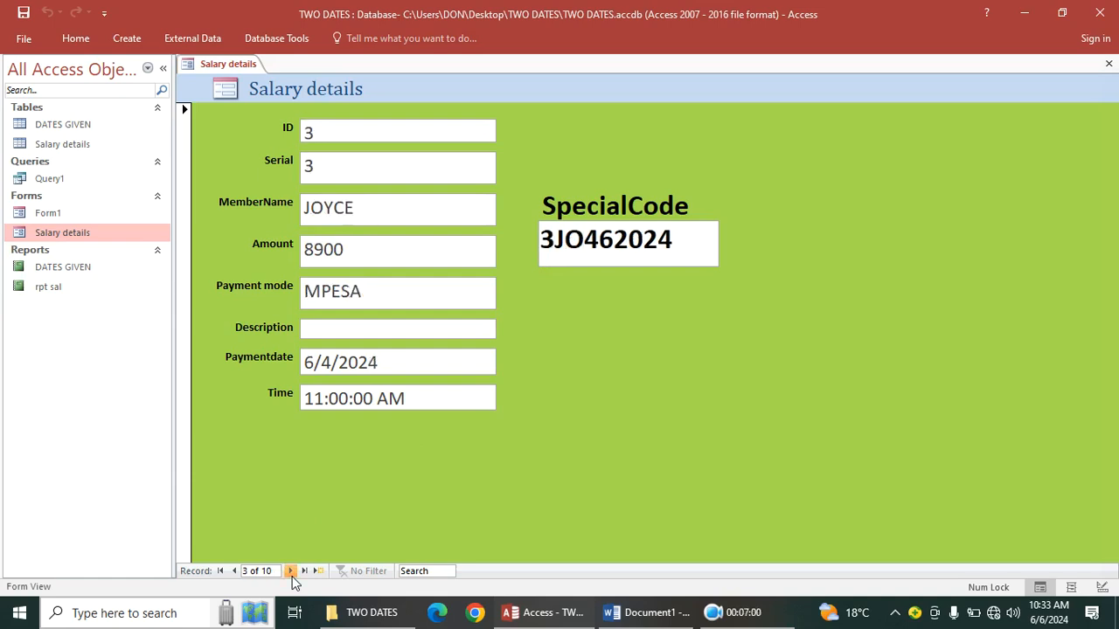
{"action": "left_click", "coordinate": [291, 571]}
{"action": "left_click", "coordinate": [290, 571]}
{"action": "left_click", "coordinate": [290, 570]}
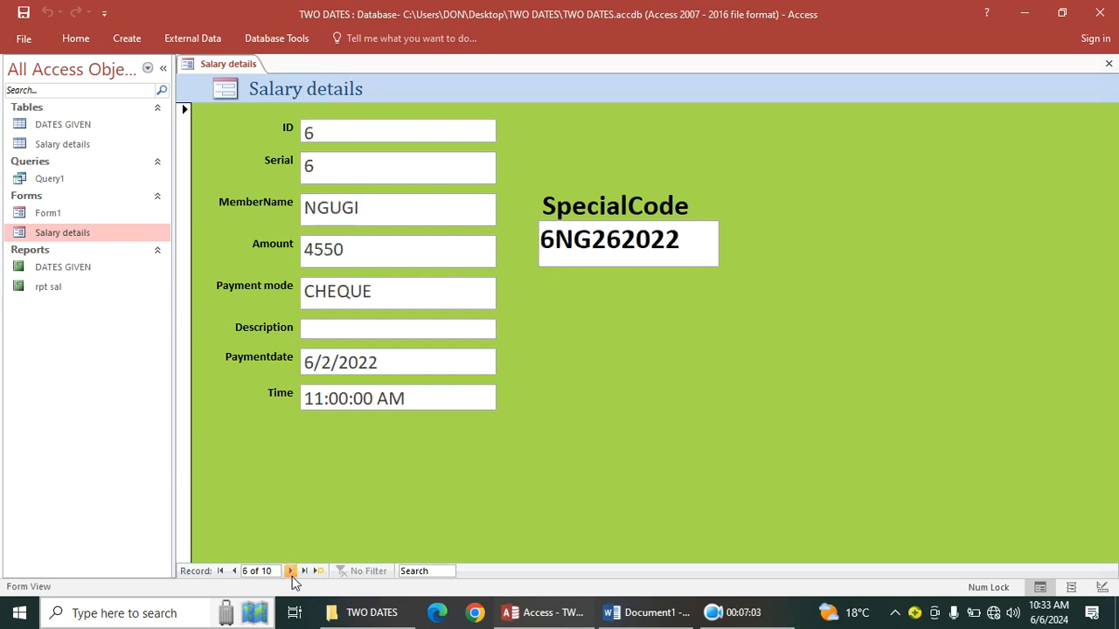
{"action": "left_click", "coordinate": [291, 571]}
{"action": "left_click", "coordinate": [290, 570]}
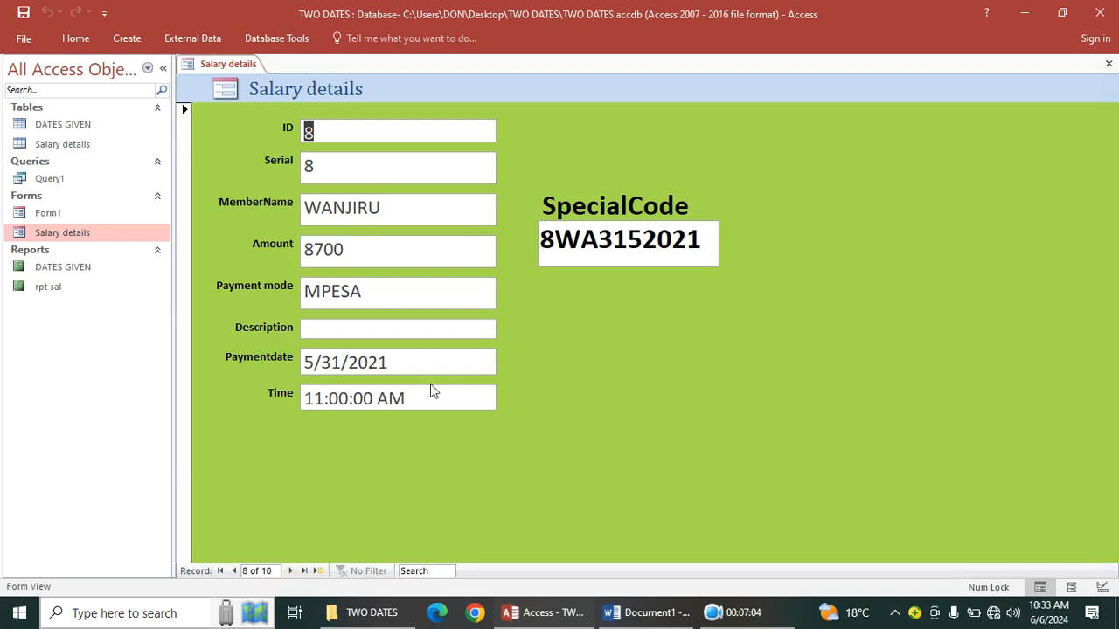
Compare record 8's SpecialCode with the first two letters of MemberName and the day, month and year of Paymentdate.
{"action": "left_click_drag", "start_coordinate": [333, 208], "coordinate": [302, 208]}
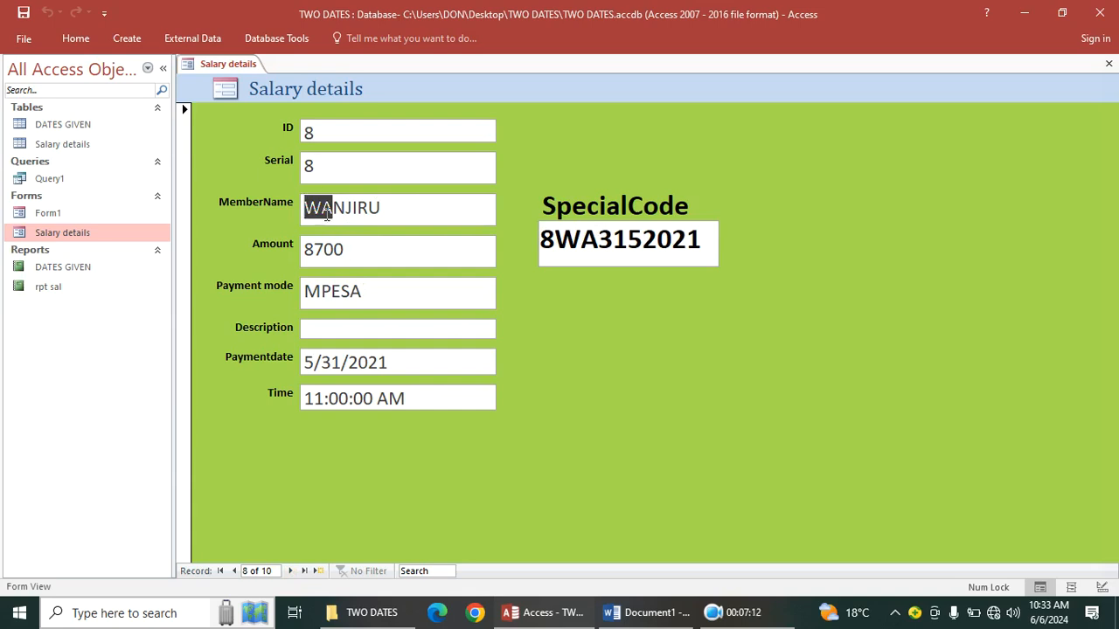
{"action": "double_click", "coordinate": [331, 361]}
{"action": "left_click_drag", "start_coordinate": [330, 362], "coordinate": [318, 362]}
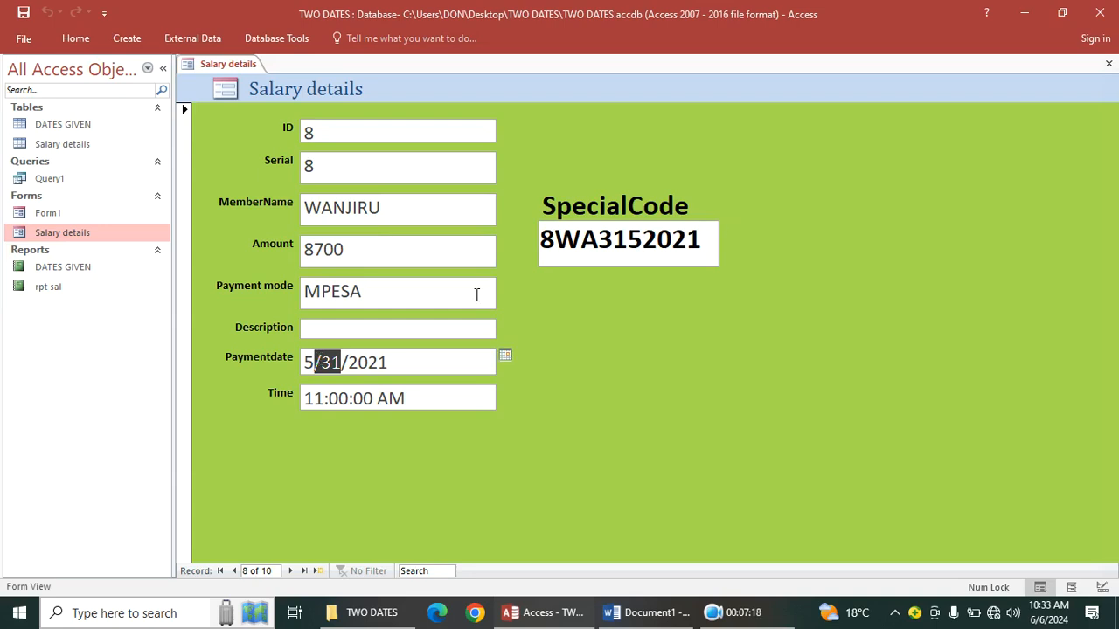
{"action": "left_click_drag", "start_coordinate": [310, 360], "coordinate": [292, 360]}
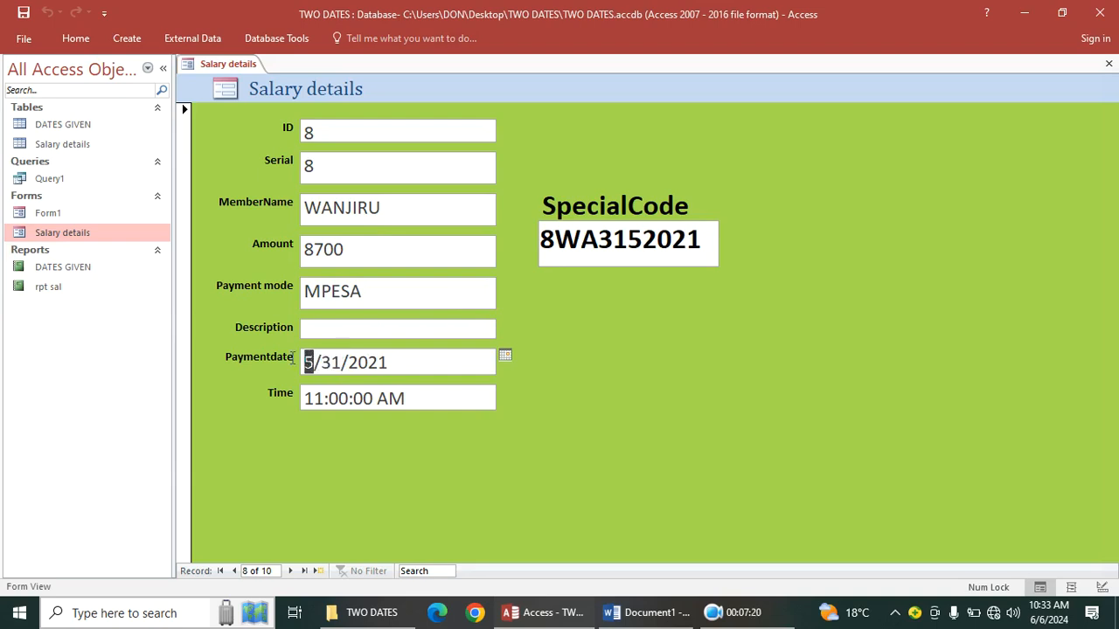
{"action": "left_click_drag", "start_coordinate": [405, 359], "coordinate": [341, 361]}
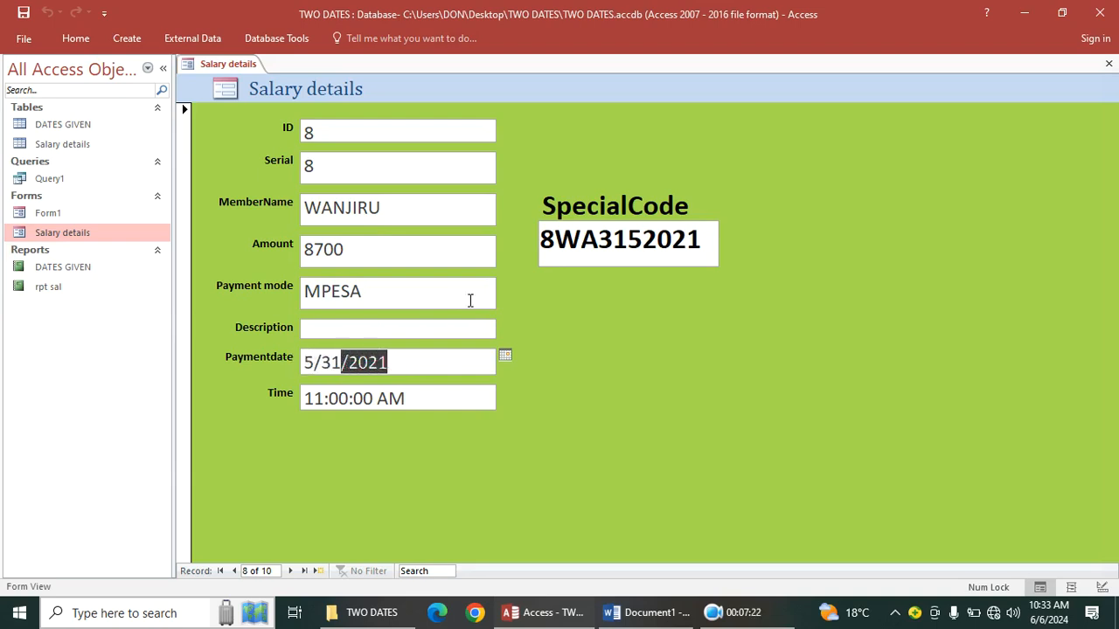